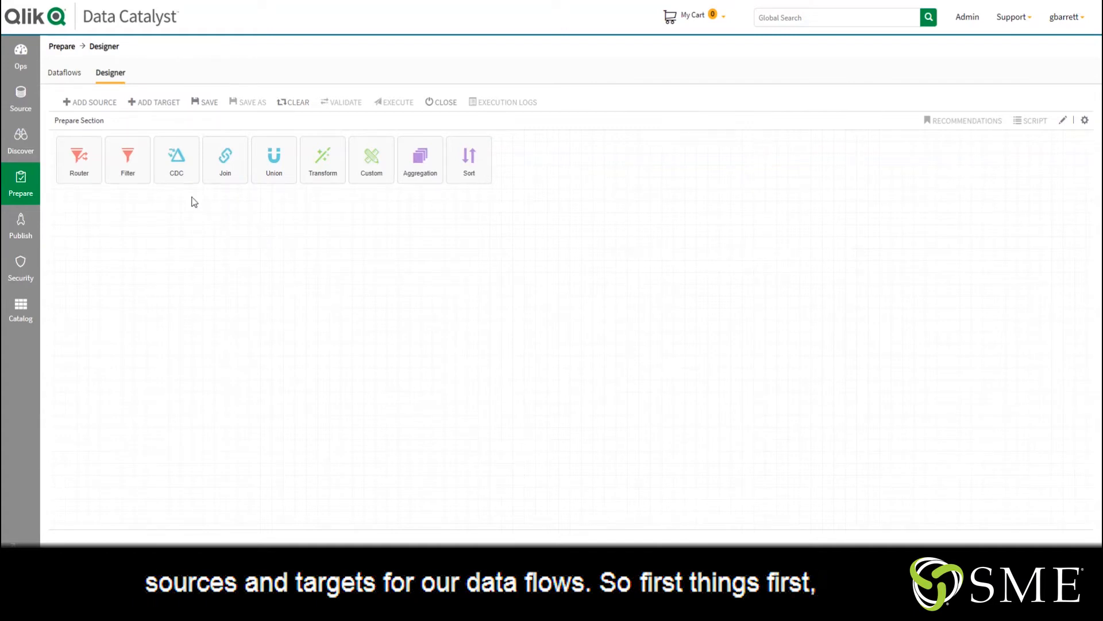
Start adding a source and select the C360 source
left_click(97, 105)
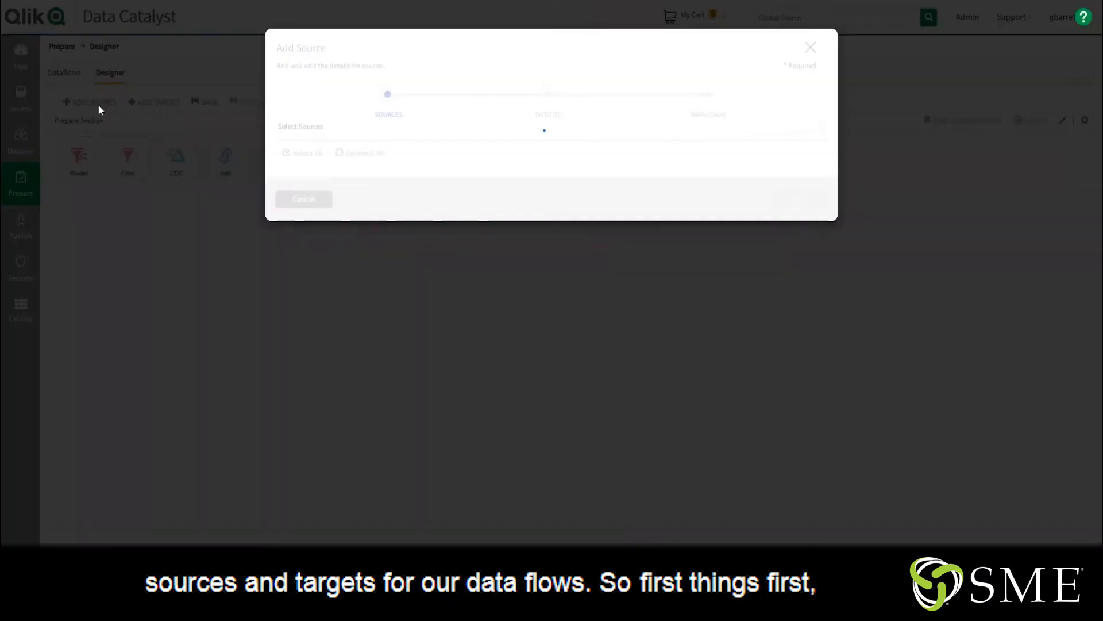
left_click(289, 201)
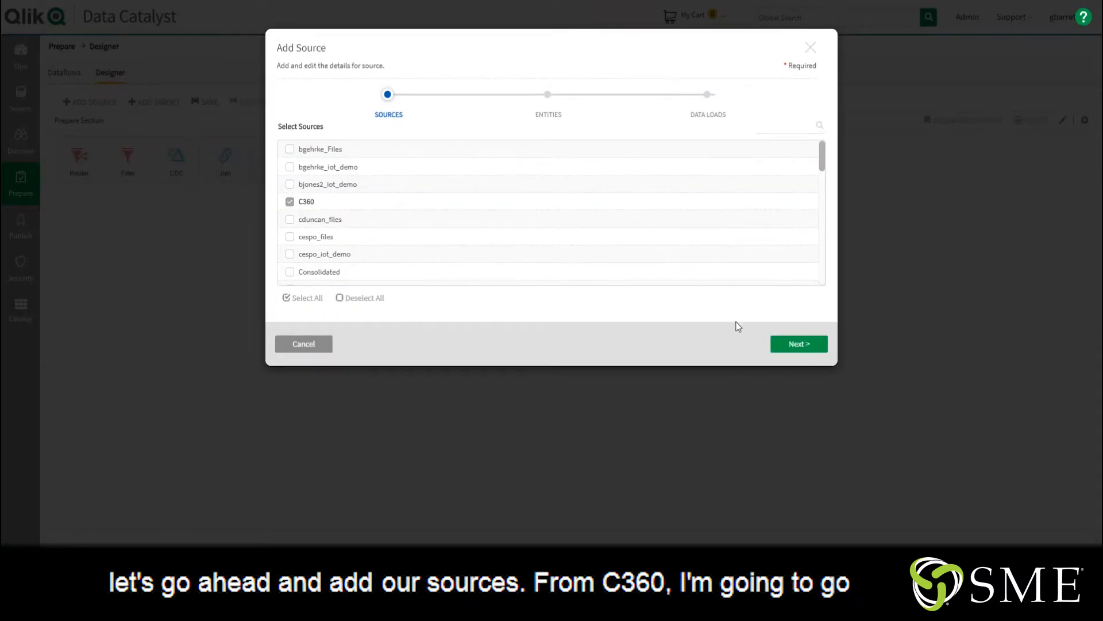
left_click(805, 345)
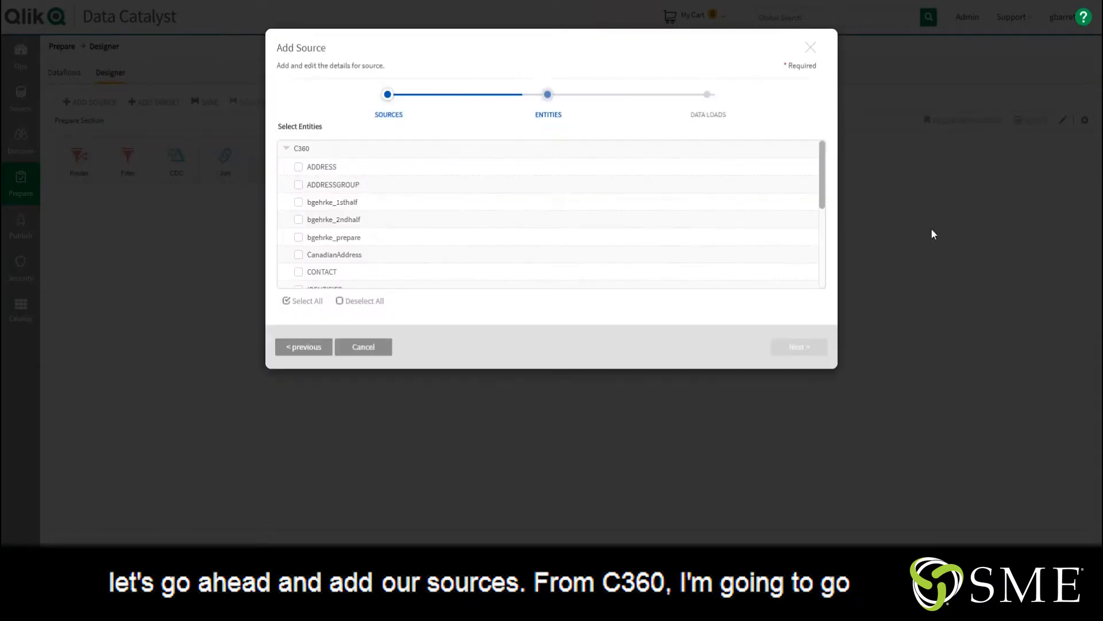
Select the CONTACT, PERSON and PERSONNAME entities from C360
left_click(315, 273)
scroll(373, 230, "down", 5)
left_click(321, 159)
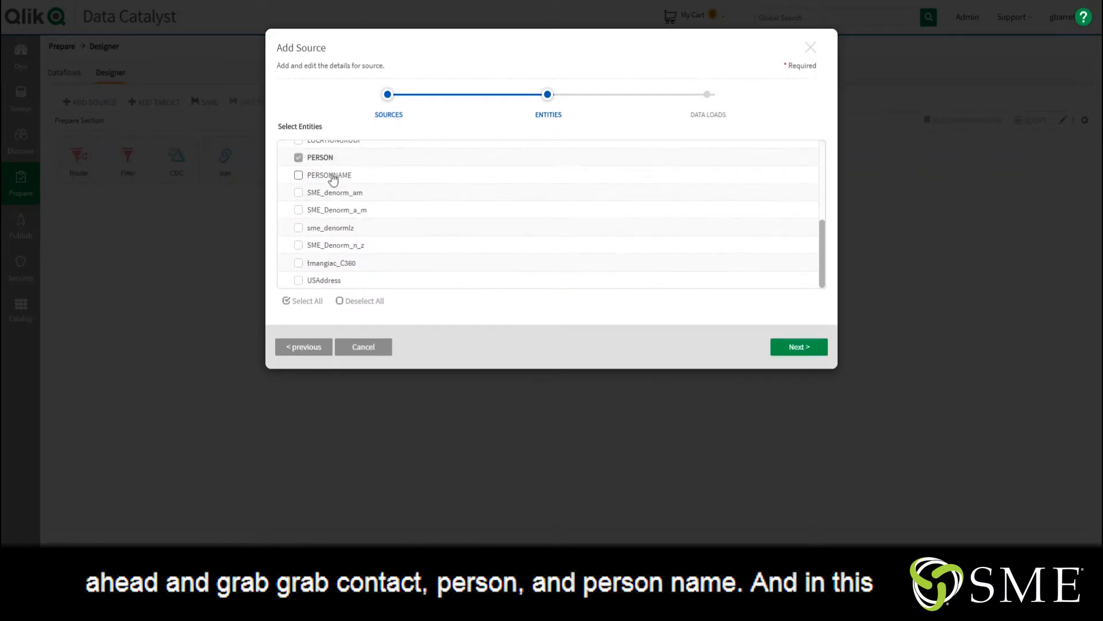
left_click(331, 175)
left_click(791, 348)
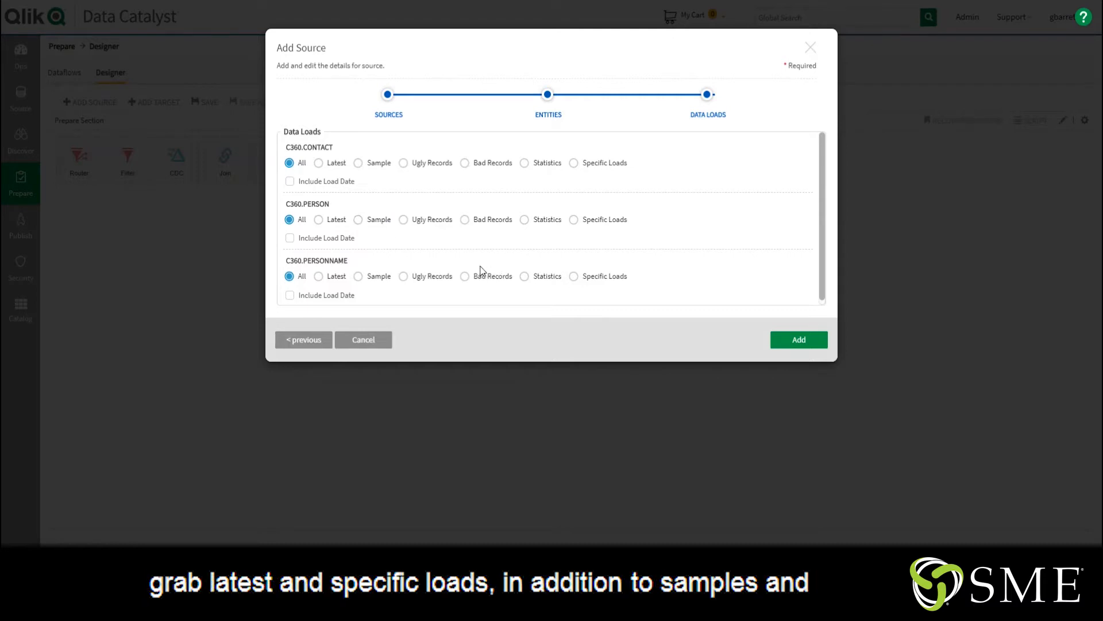
Set the data load to Sample for all three entities and add the sources
left_click(358, 163)
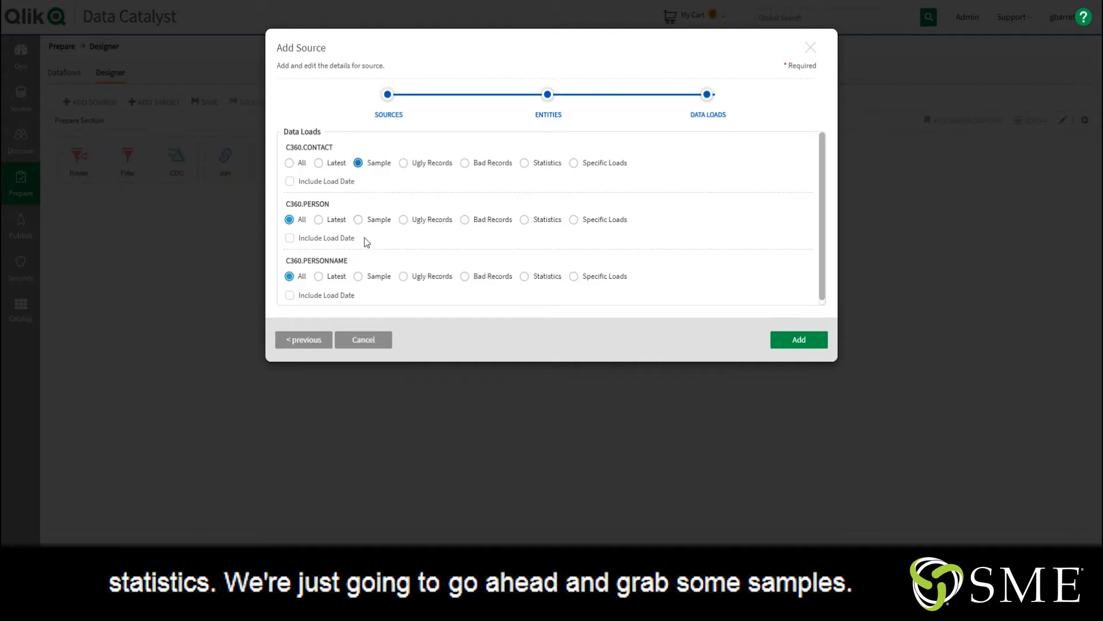
left_click(359, 220)
left_click(358, 276)
left_click(805, 347)
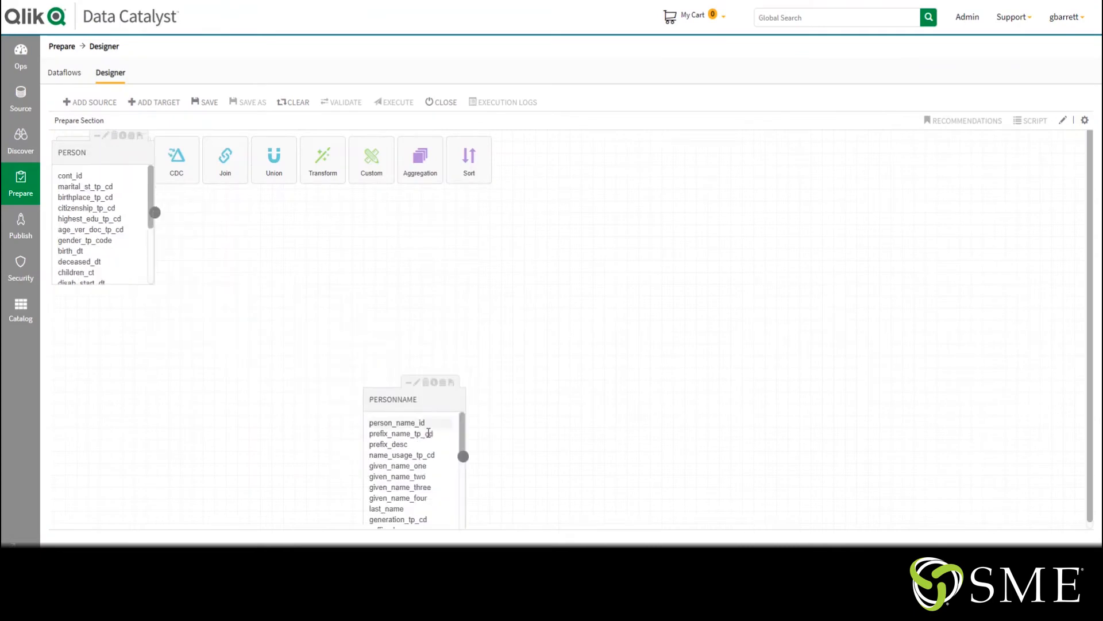
Rearrange the PERSON and CONTACT tables and connect a Transform to the CONTACT table
left_click_drag(117, 166, 122, 397)
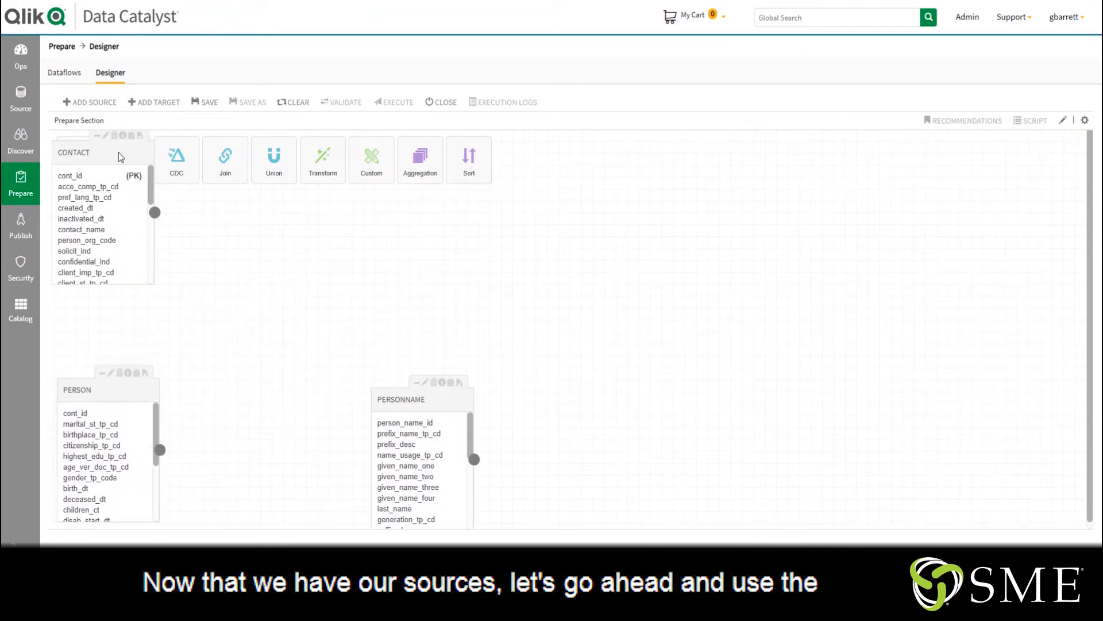
left_click_drag(118, 153, 146, 218)
left_click_drag(323, 159, 192, 267)
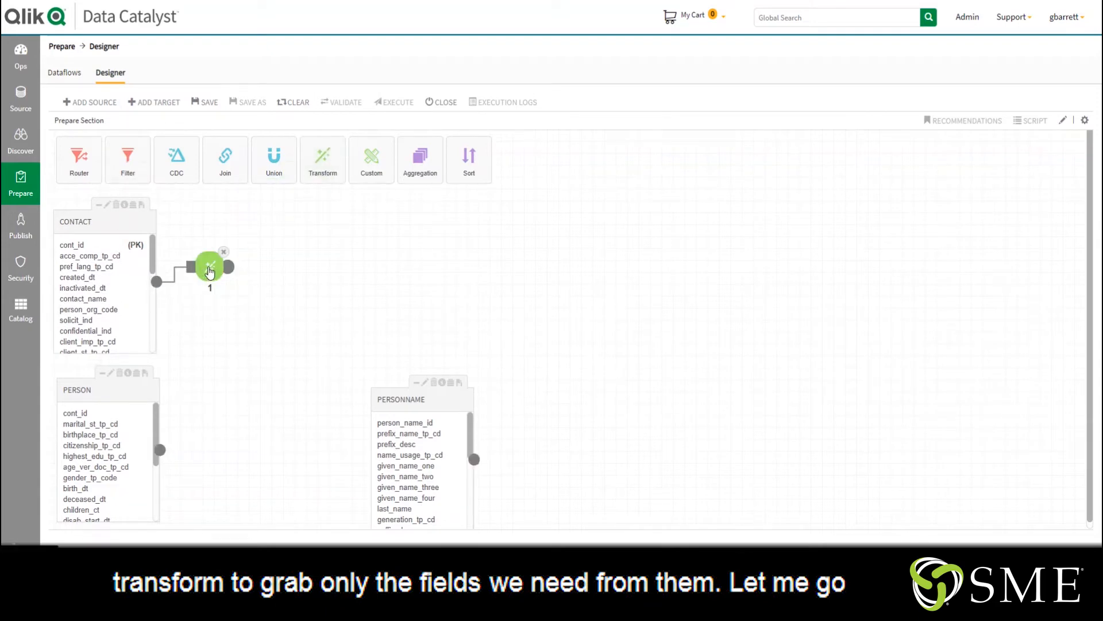
Add the fields cont_id, created_dt, contact_name and last_statement_dt to the CONTACT Transform
left_click(135, 254)
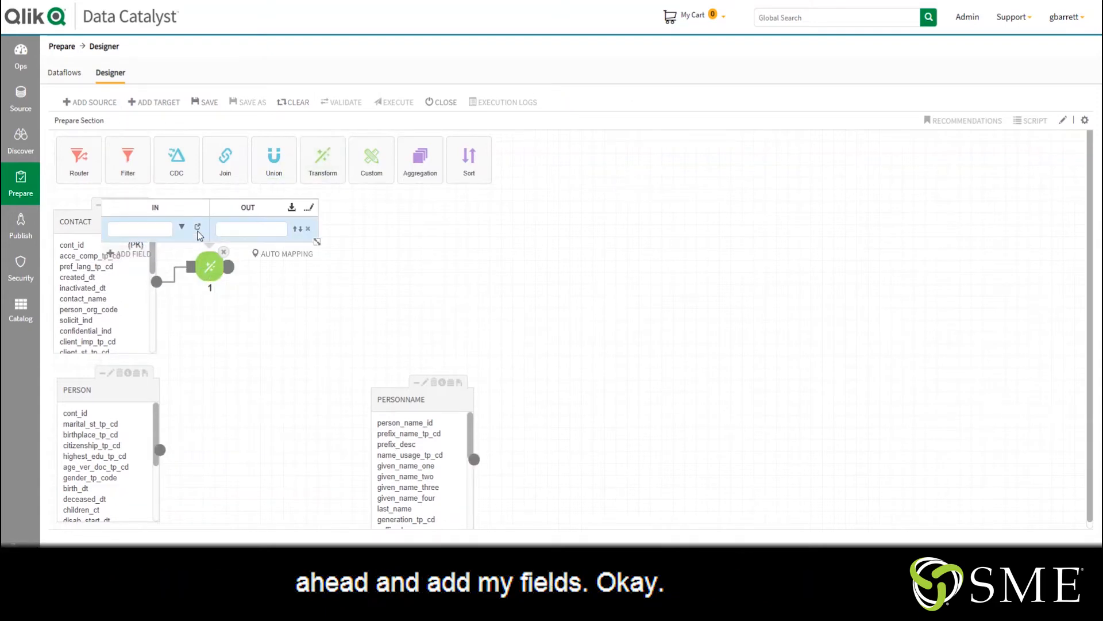
left_click(182, 226)
left_click(367, 139)
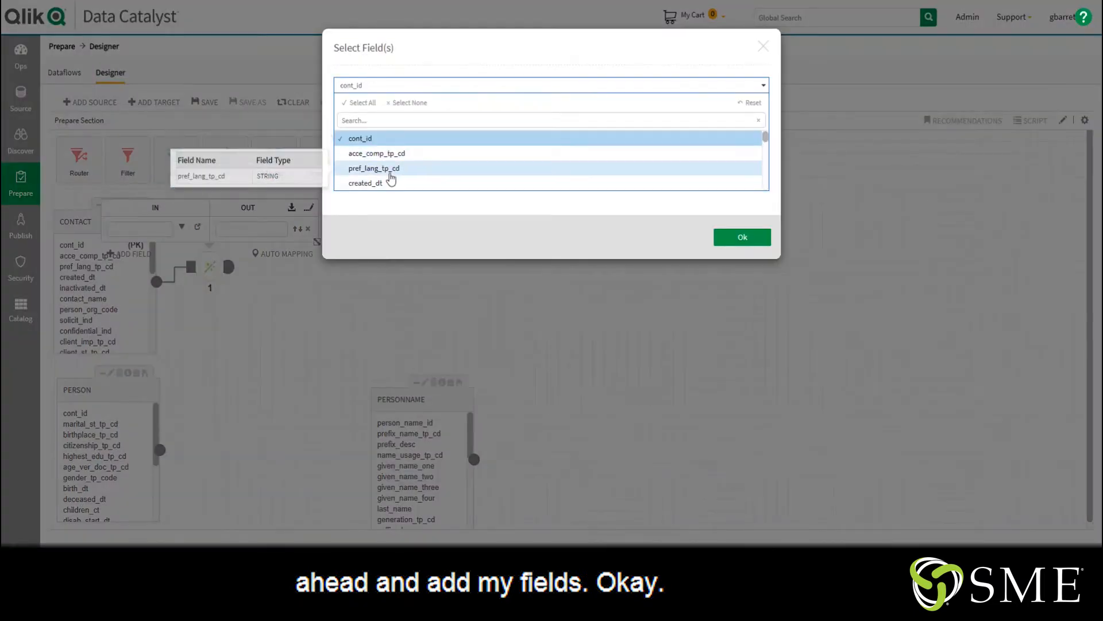
left_click(379, 182)
scroll(391, 174, "down", 2)
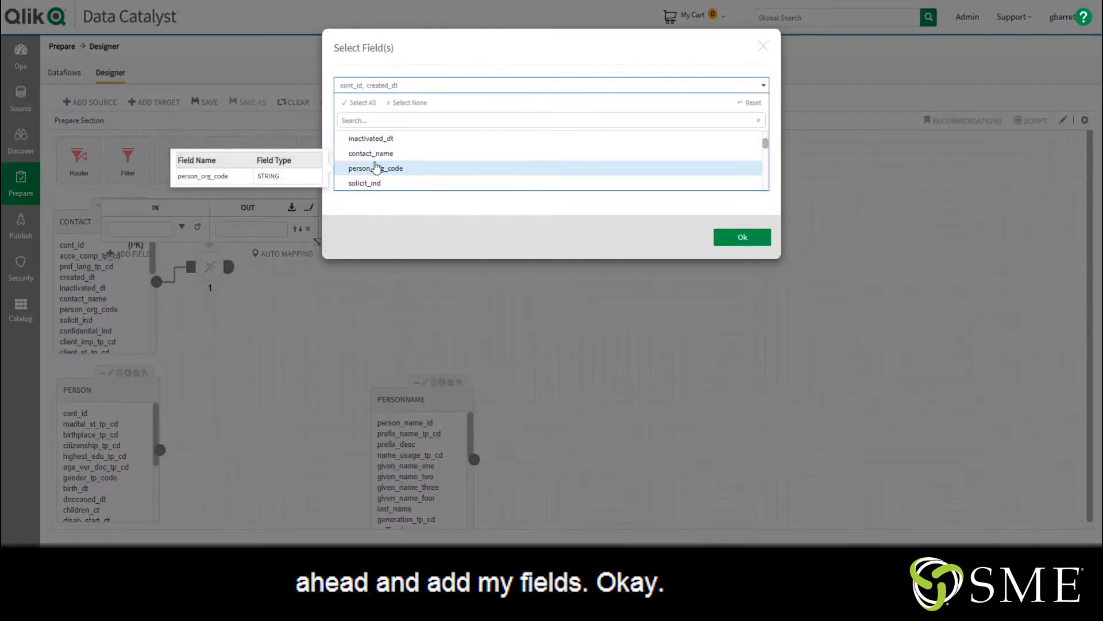
left_click(391, 153)
scroll(395, 161, "down", 2)
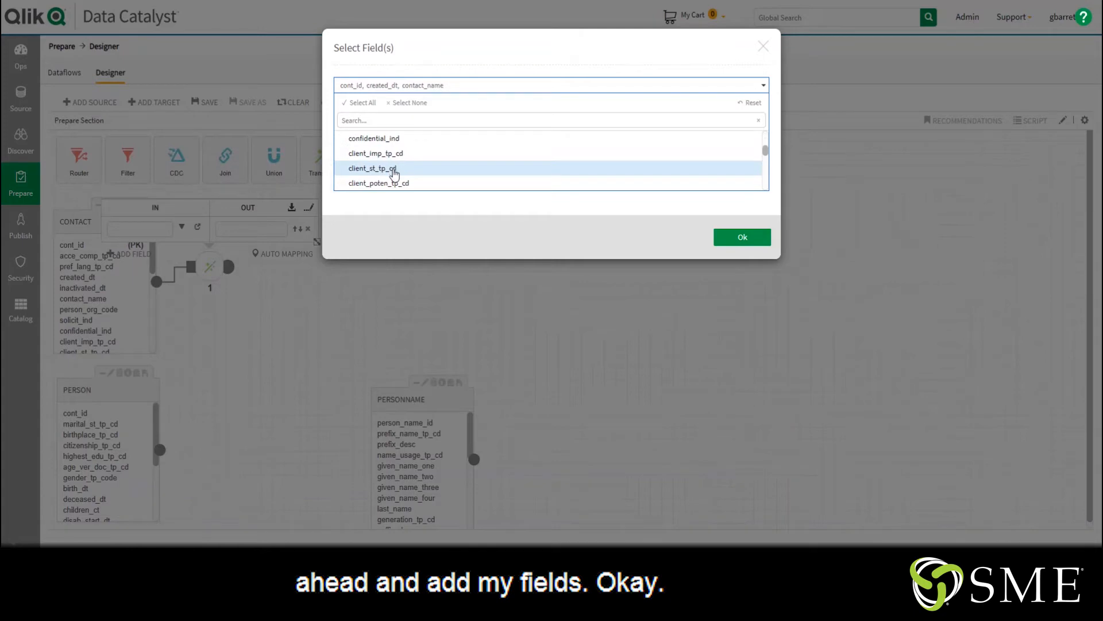
scroll(394, 172, "down", 2)
left_click(392, 157)
left_click(745, 238)
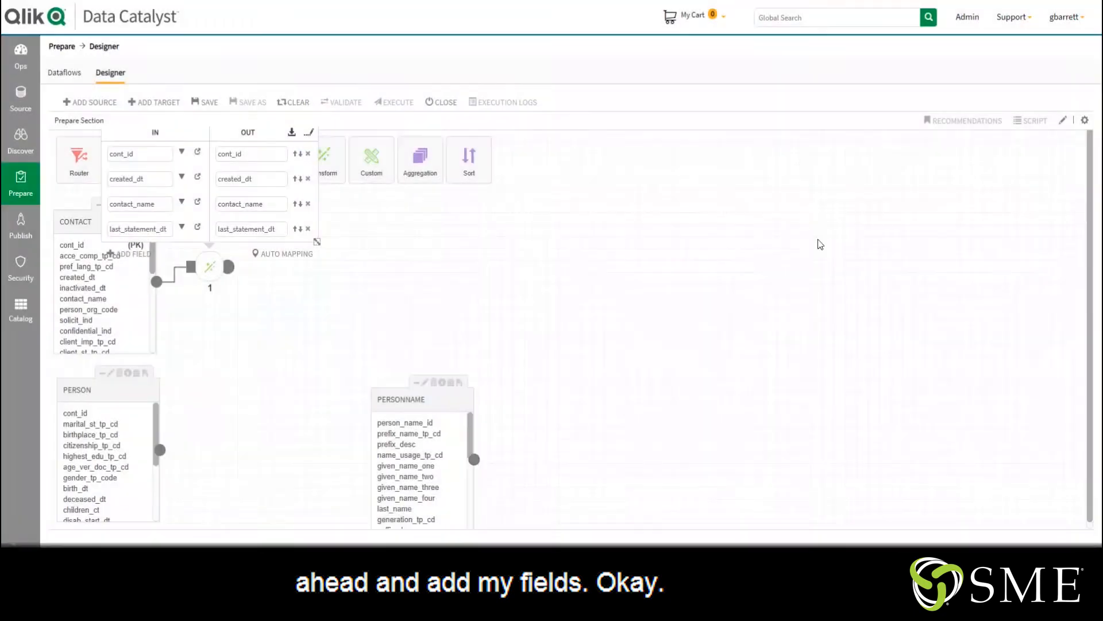
left_click(363, 216)
Connect a Transform to the PERSON table and add the fields cont_id and birth_dt
left_click_drag(314, 162, 196, 435)
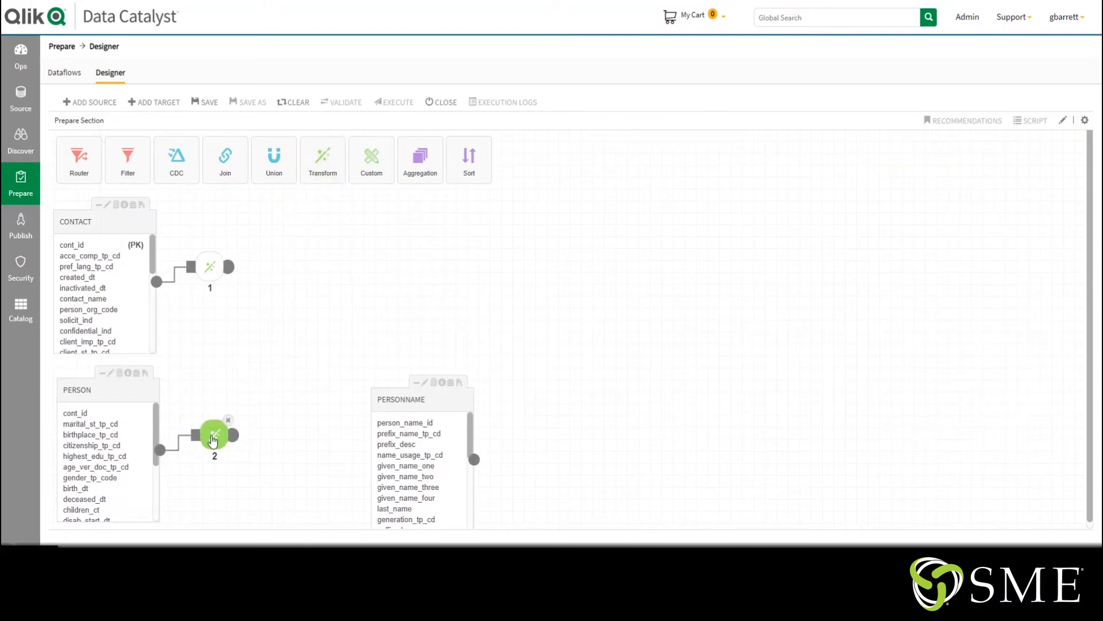
left_click(215, 435)
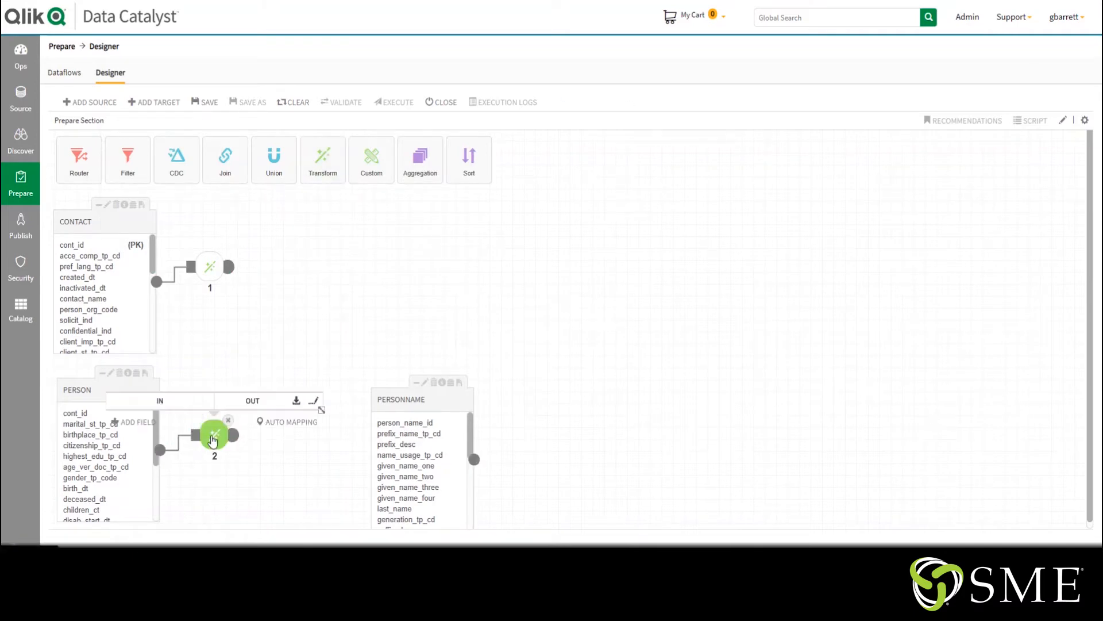
left_click(143, 424)
left_click(186, 397)
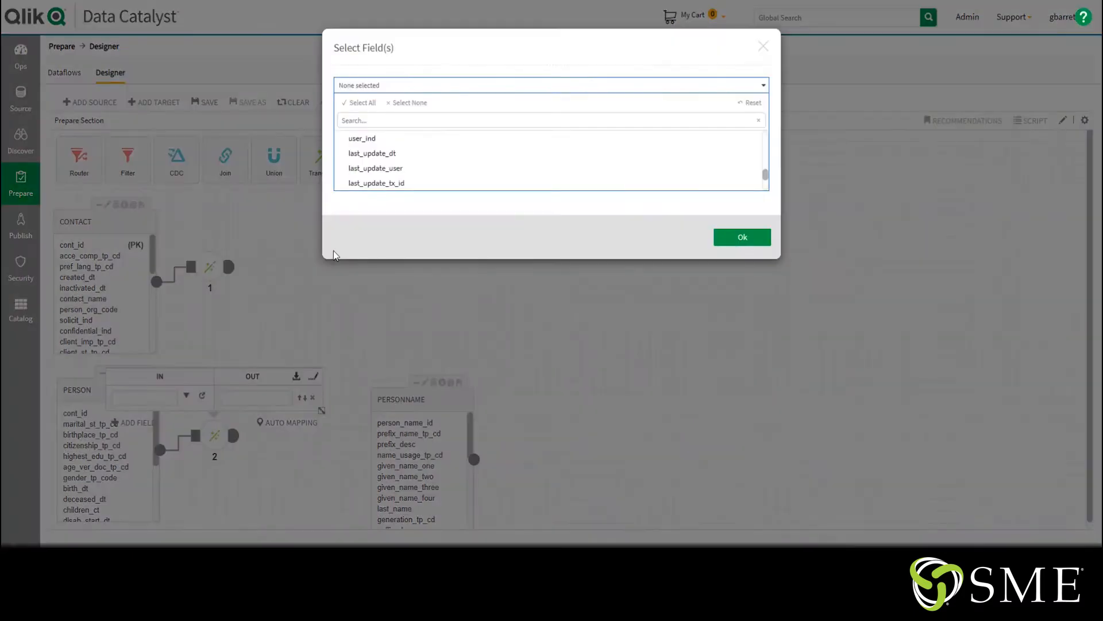
scroll(387, 152, "down", 2)
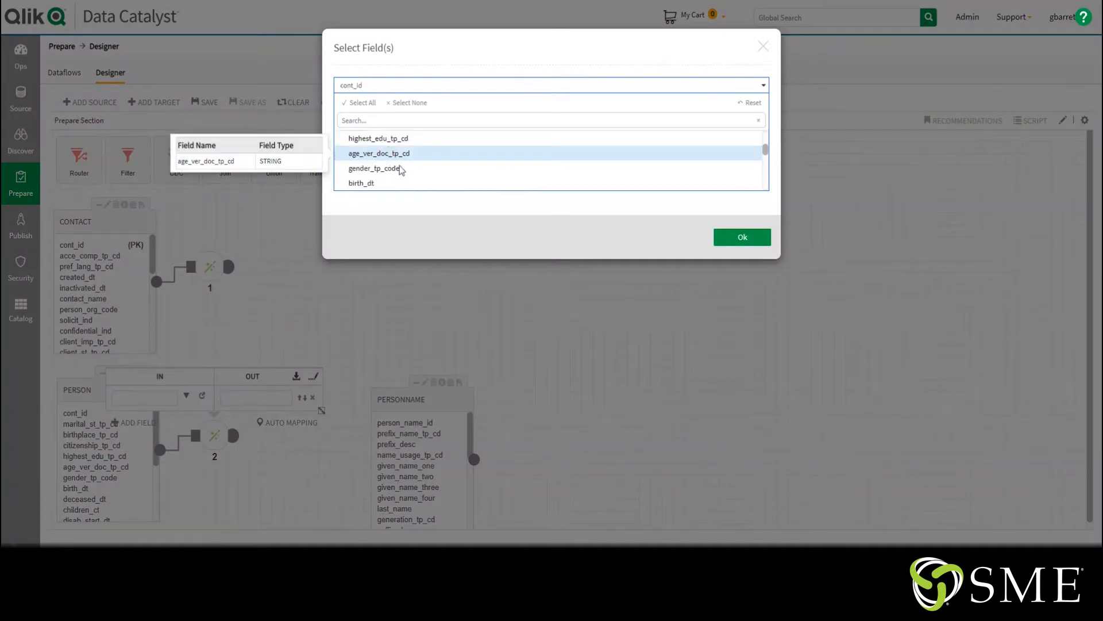
left_click(389, 183)
left_click(741, 237)
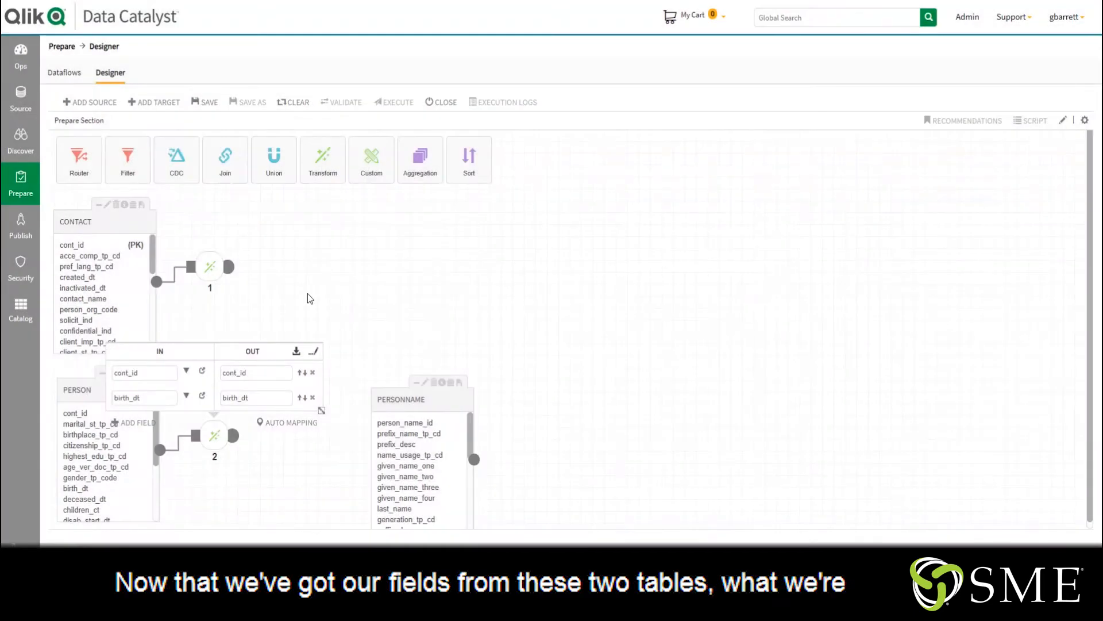
left_click(308, 293)
Add a Join and connect both Transform outputs to it
left_click_drag(230, 156, 254, 305)
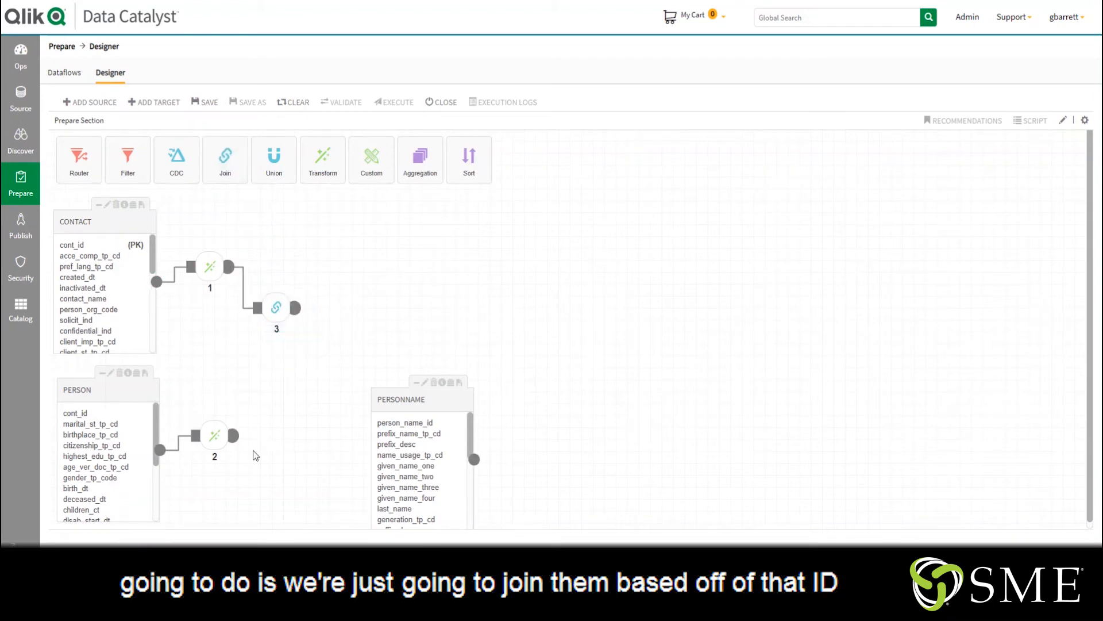
left_click_drag(234, 436, 256, 306)
left_click(268, 313)
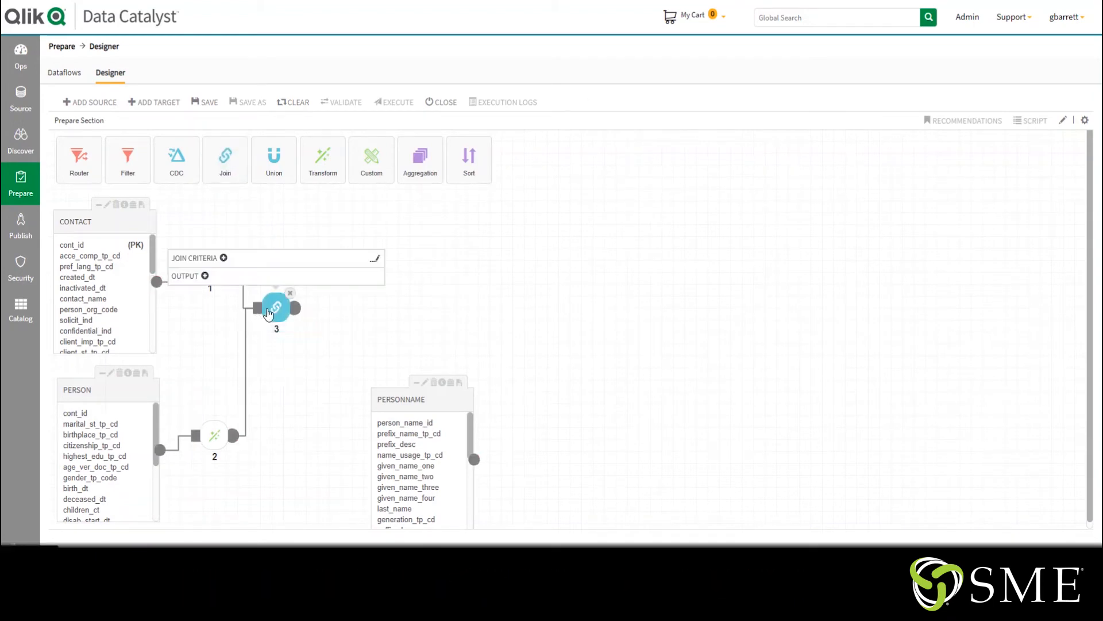
Add a join criterion matching cont_id from Transformer_1 with cont_id from Transformer_2
left_click(224, 254)
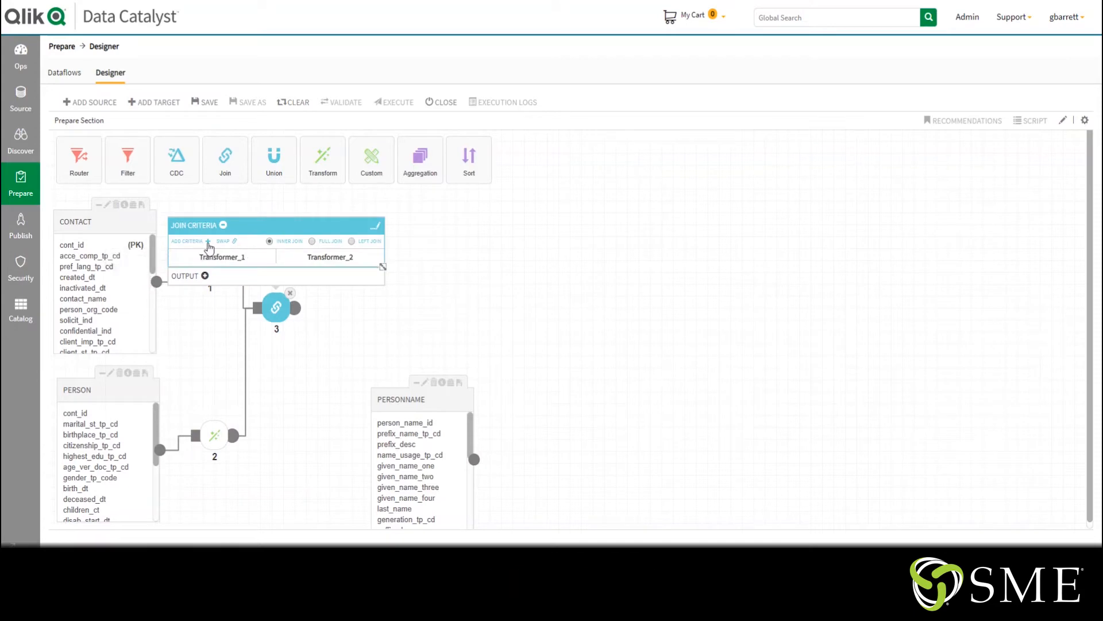
left_click(197, 242)
left_click(218, 256)
left_click(202, 291)
left_click(361, 257)
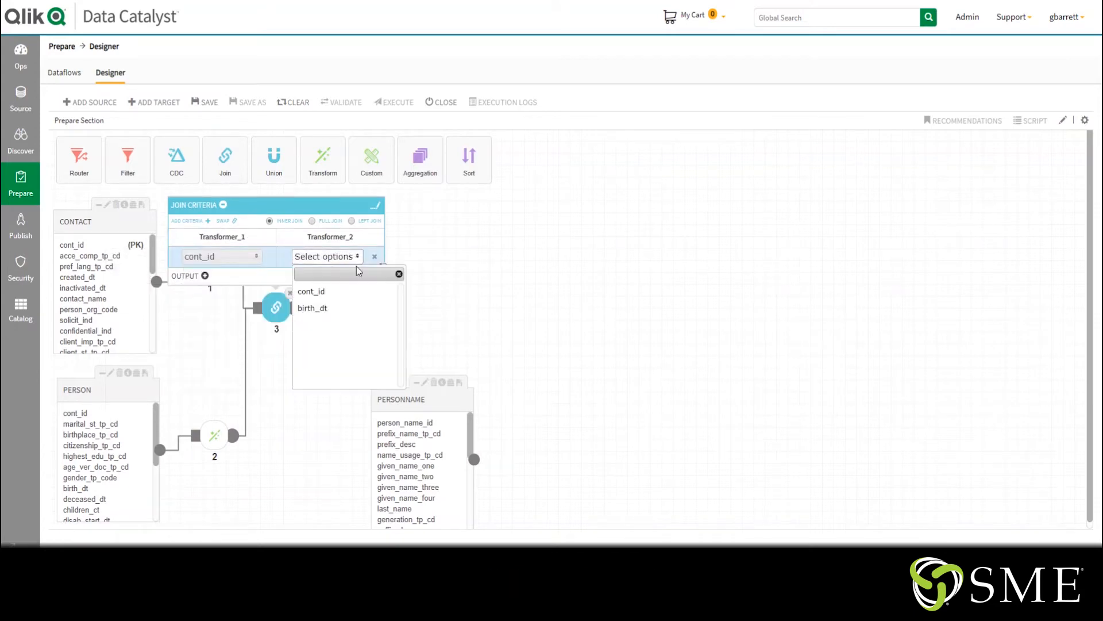
left_click(335, 290)
left_click(378, 333)
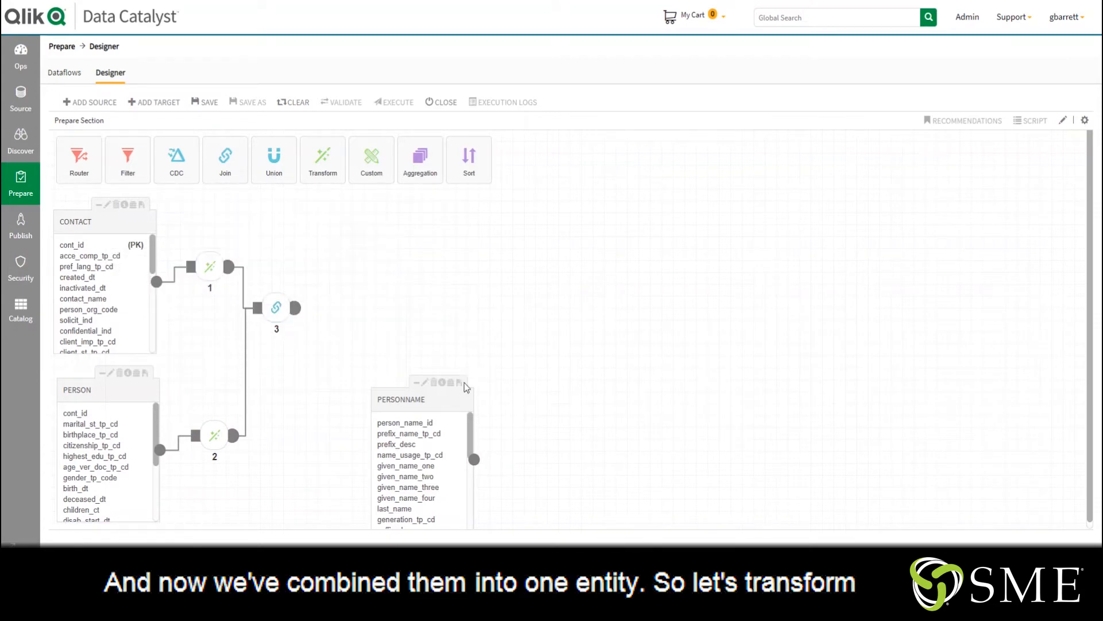
Move the PERSONNAME table and connect a new Transform to it
left_click_drag(426, 399, 338, 366)
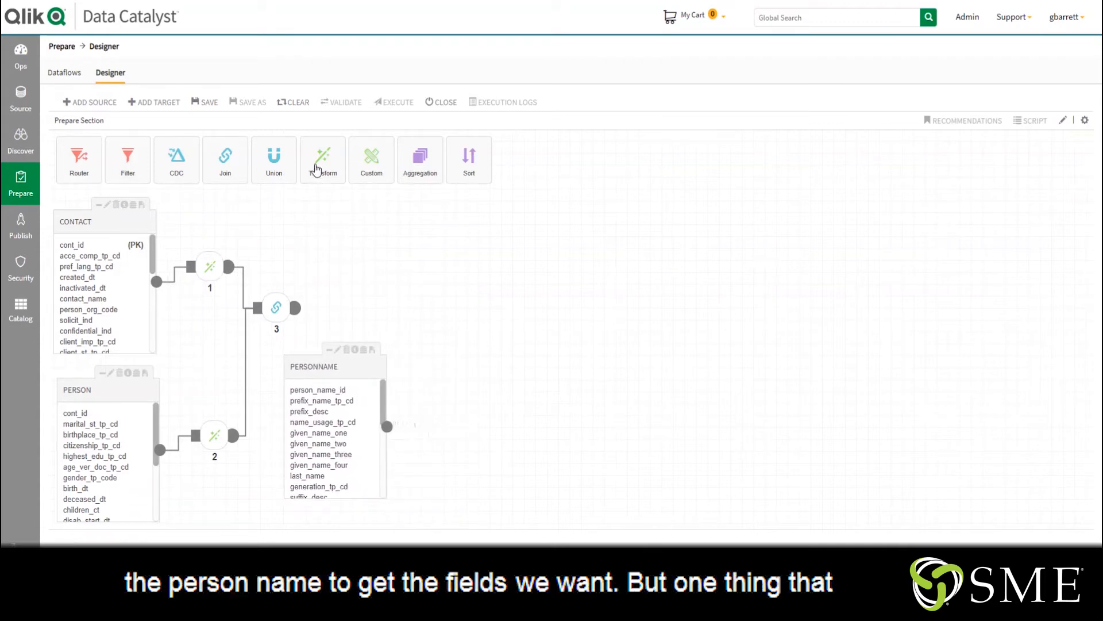
left_click_drag(322, 164, 447, 415)
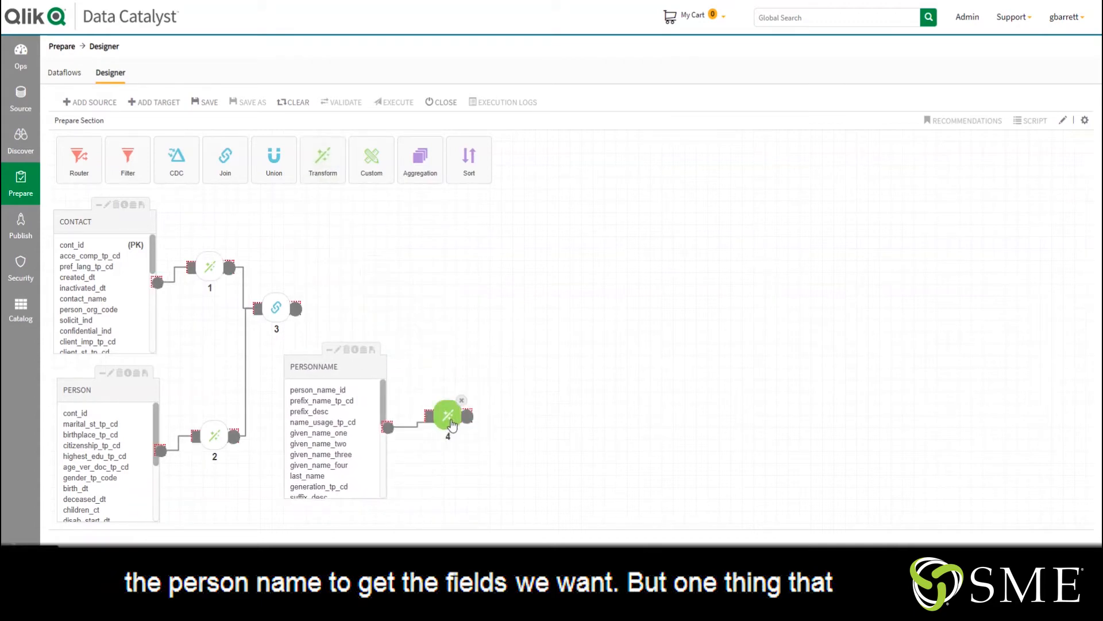
left_click_drag(386, 427, 429, 415)
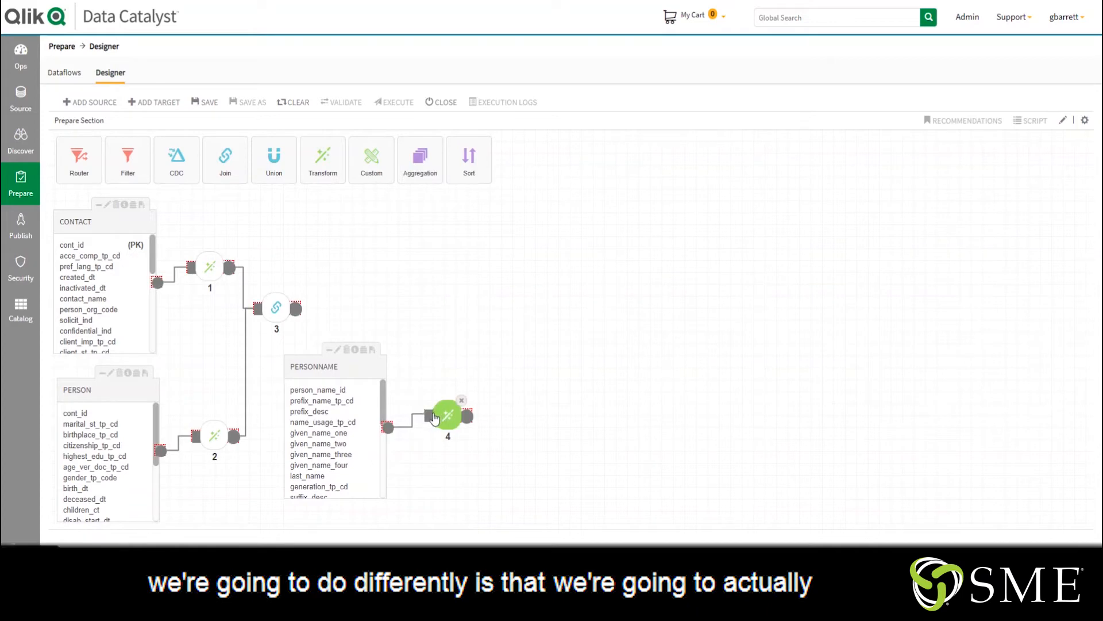
left_click(448, 415)
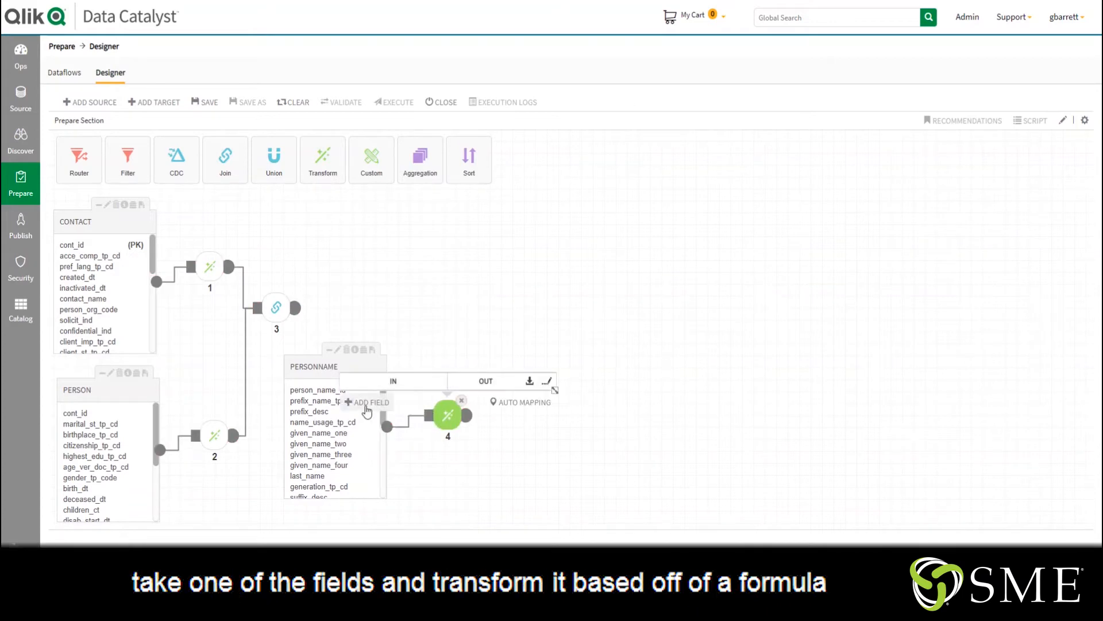
Add the fields given_name_one, last_name and cont_id to the PERSONNAME Transform
left_click(386, 404)
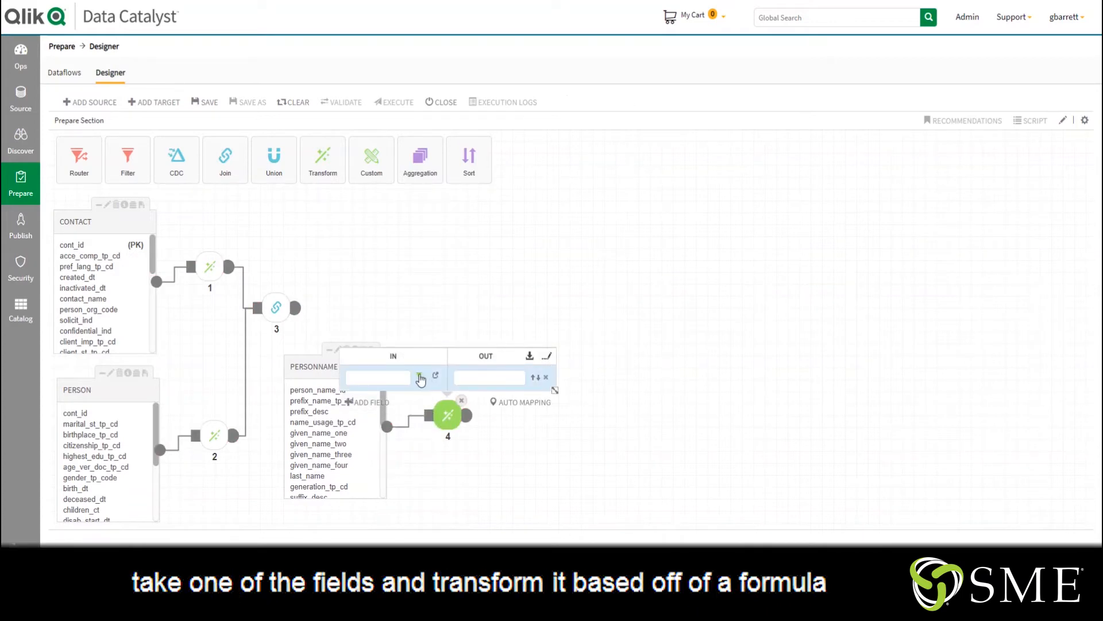
left_click(419, 376)
left_click(391, 141)
scroll(439, 160, "down", 2)
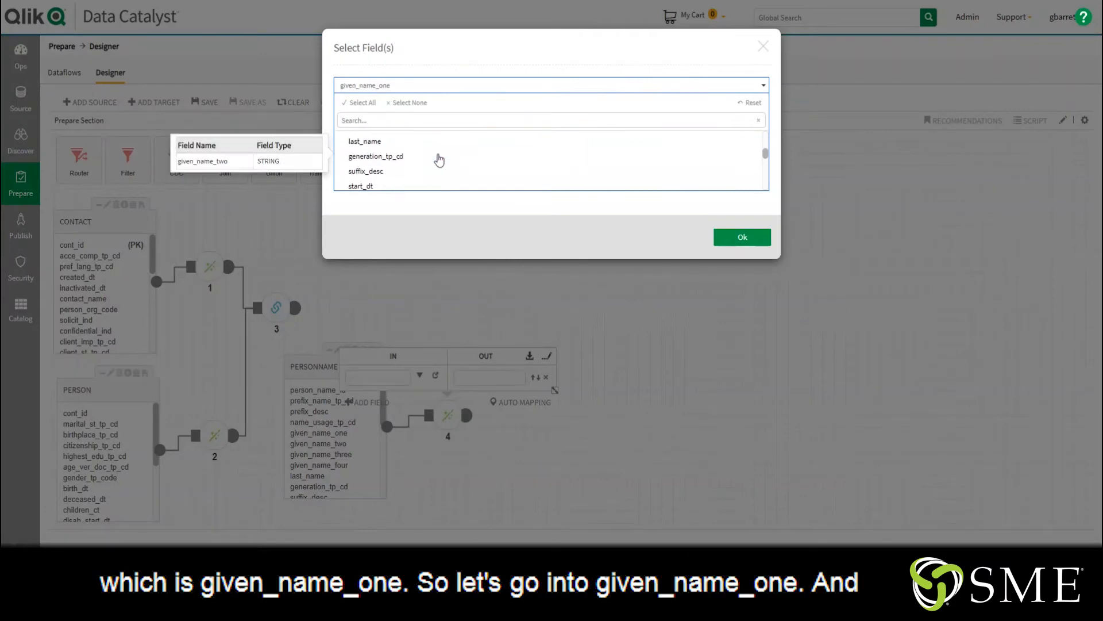
left_click(411, 141)
scroll(399, 157, "down", 2)
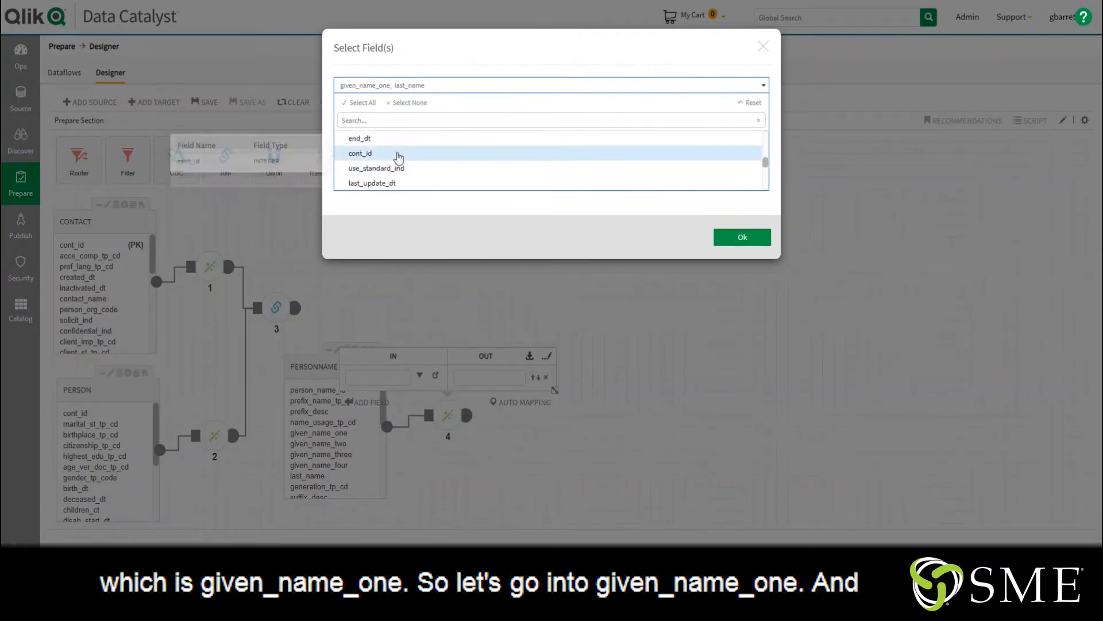
left_click(399, 156)
left_click(741, 237)
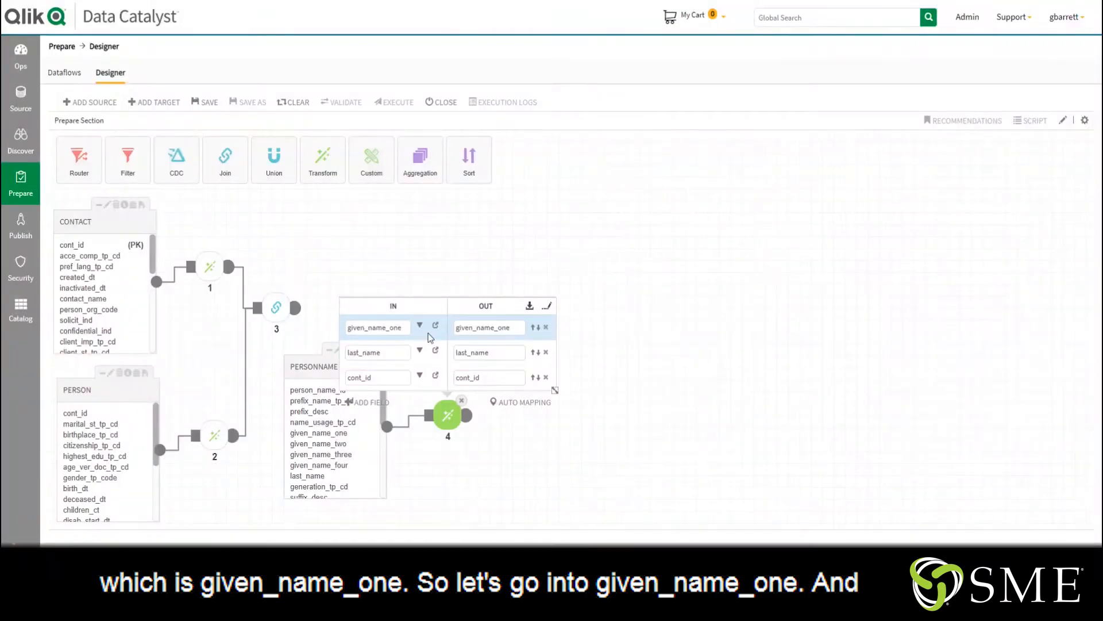
Set the given_name_one input expression to REPLACE(given_name_one,'Mike','Michael'), validate it and apply
left_click(436, 327)
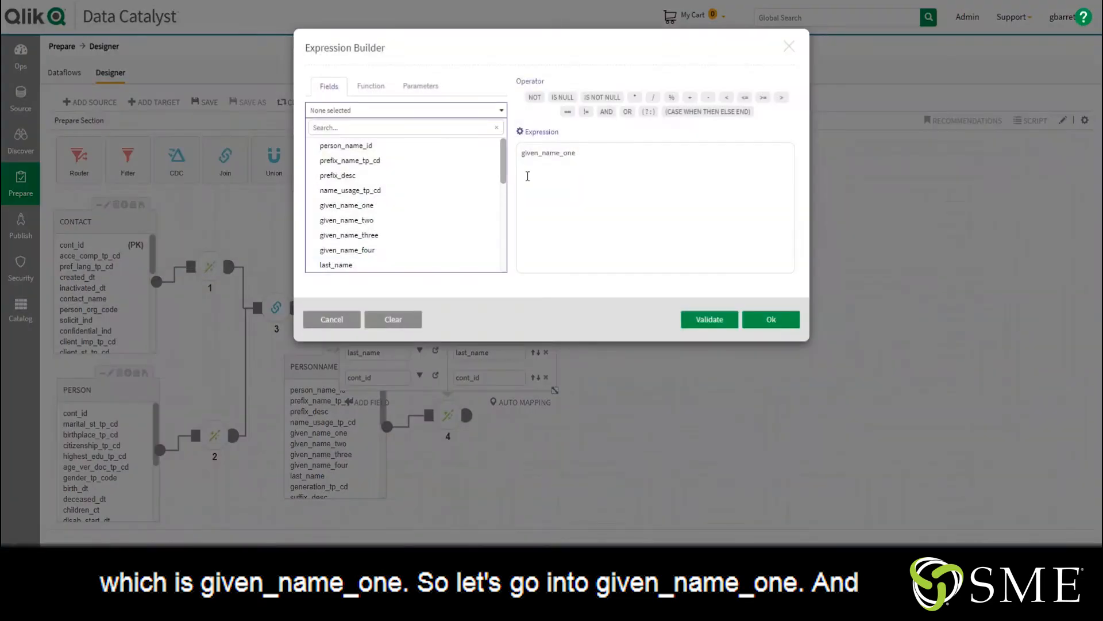
type("REPLACE(")
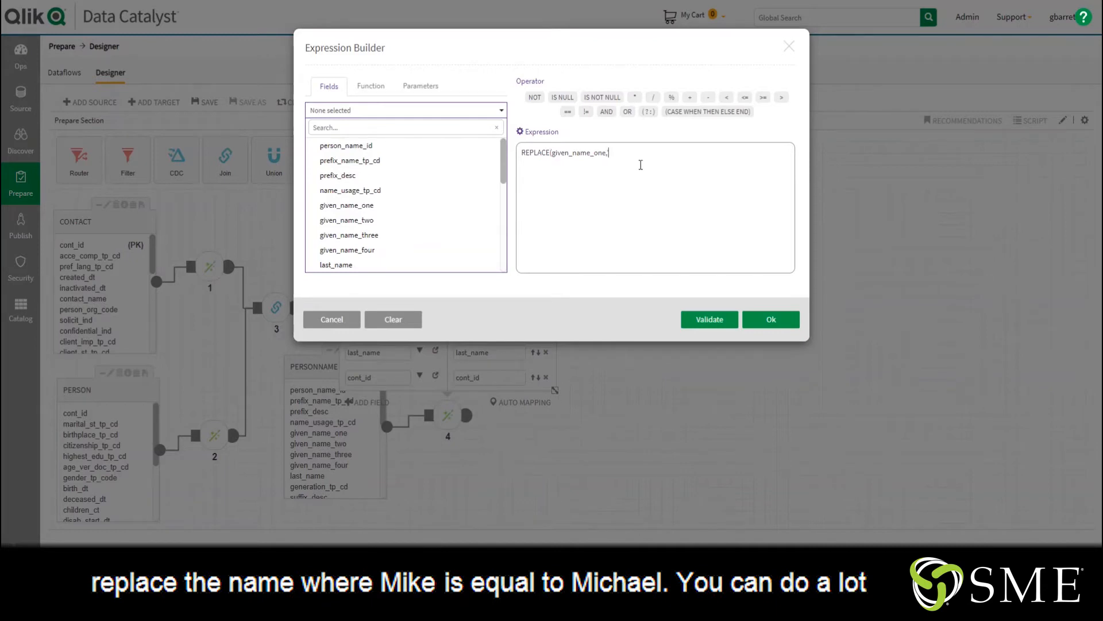
type("'Mike',")
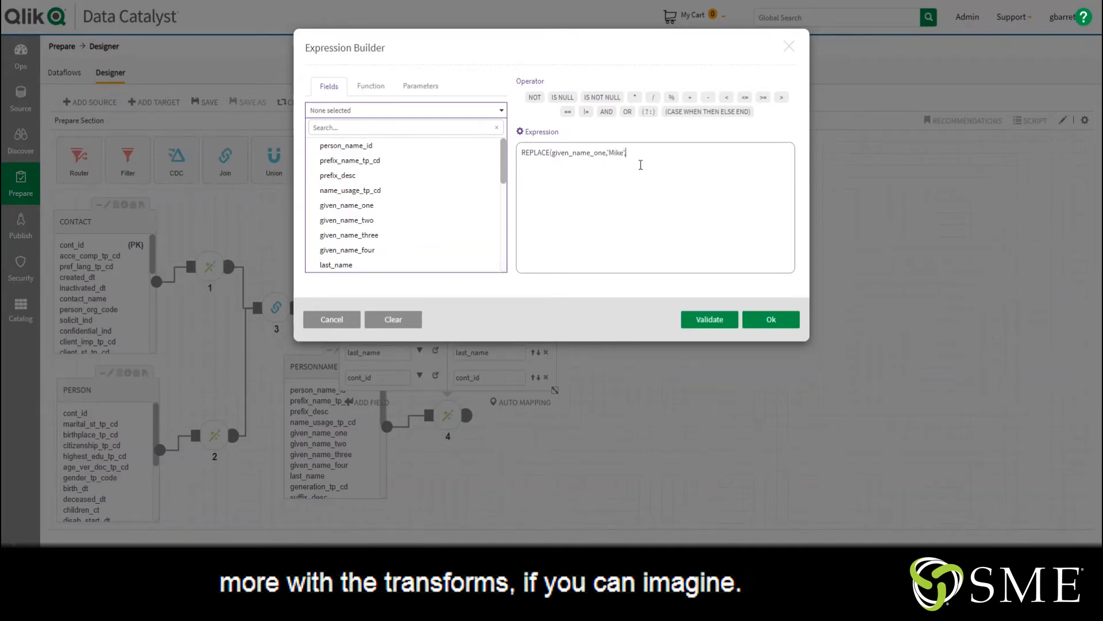
type("'Michae")
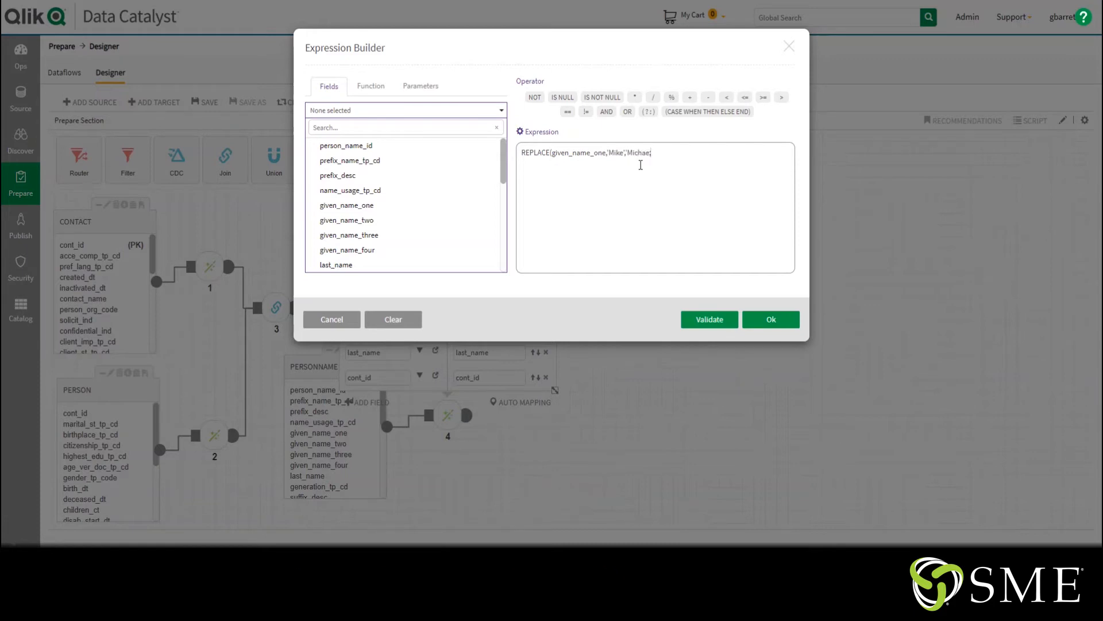
type("l')")
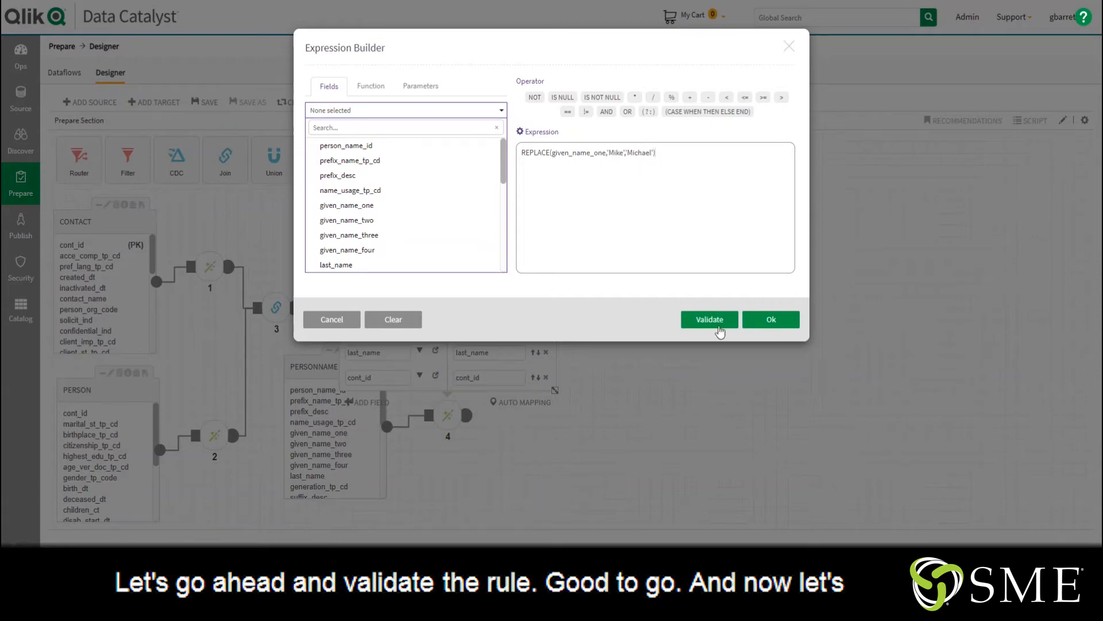
left_click(720, 332)
left_click(777, 348)
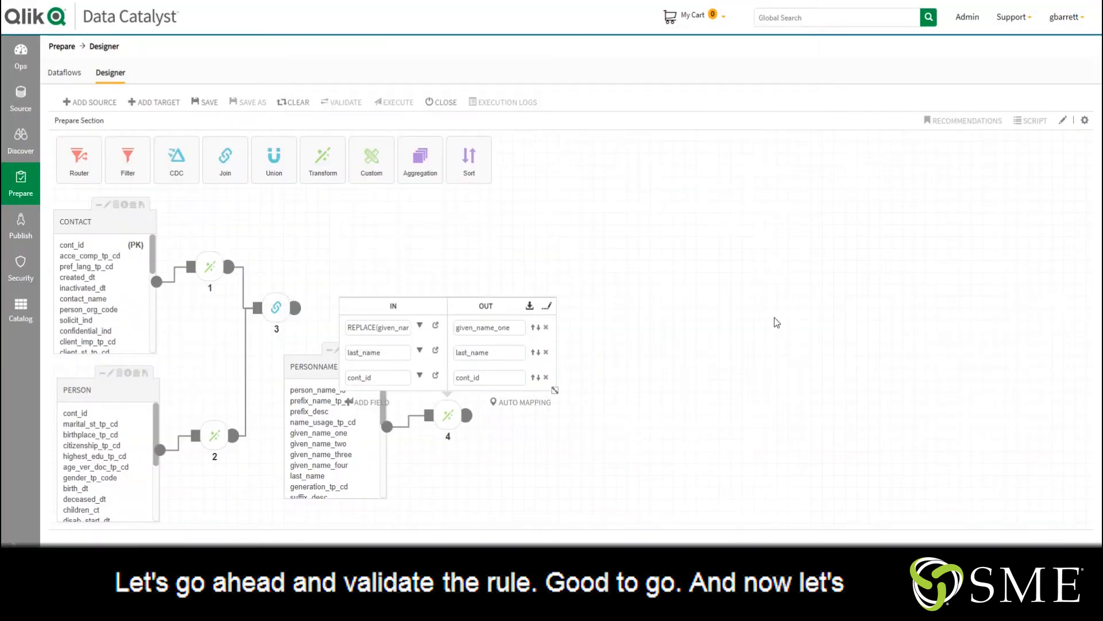
Rename the transformed output field to first_name
double_click(488, 327)
type("first_name")
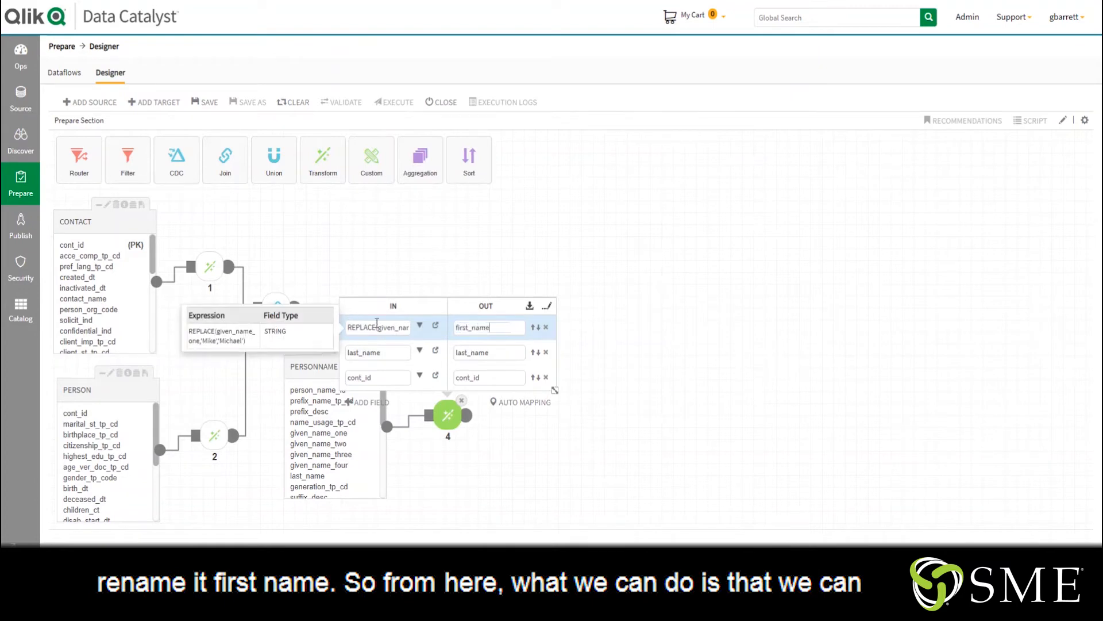
left_click(397, 266)
Add a second Join and connect the outputs of Join_3 and Transformer_4 to it
left_click_drag(282, 309, 332, 280)
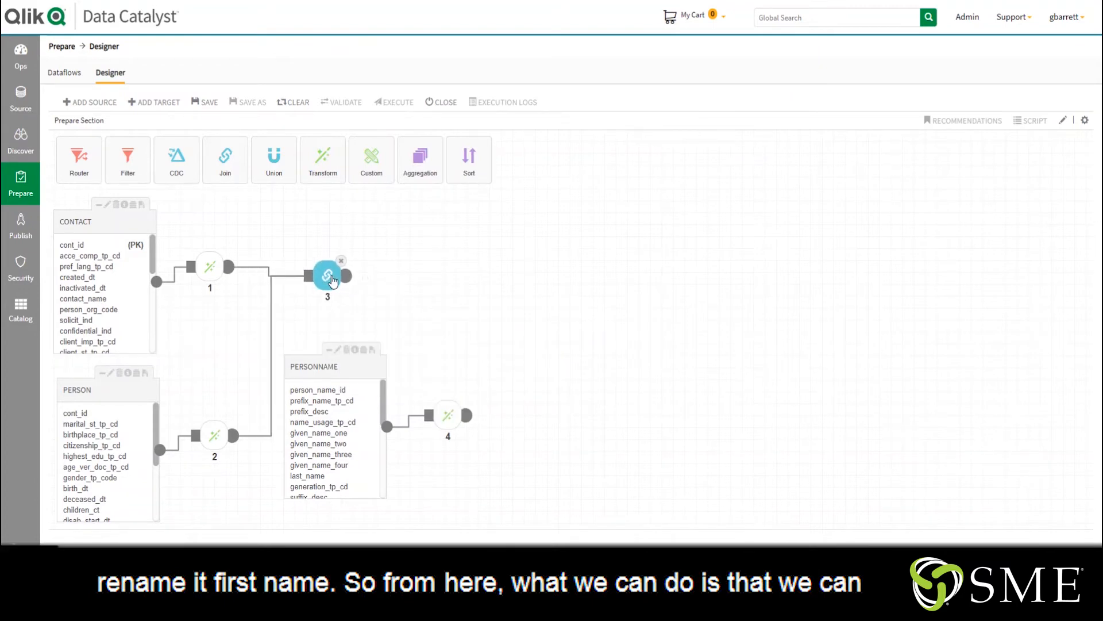
left_click_drag(227, 167, 452, 270)
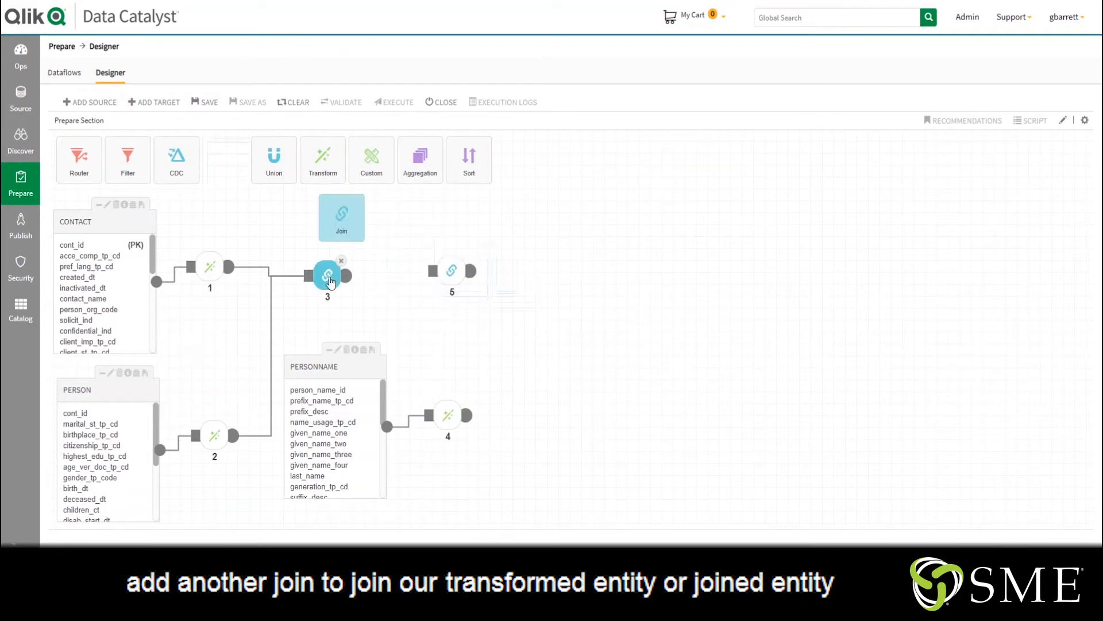
left_click_drag(346, 275, 452, 271)
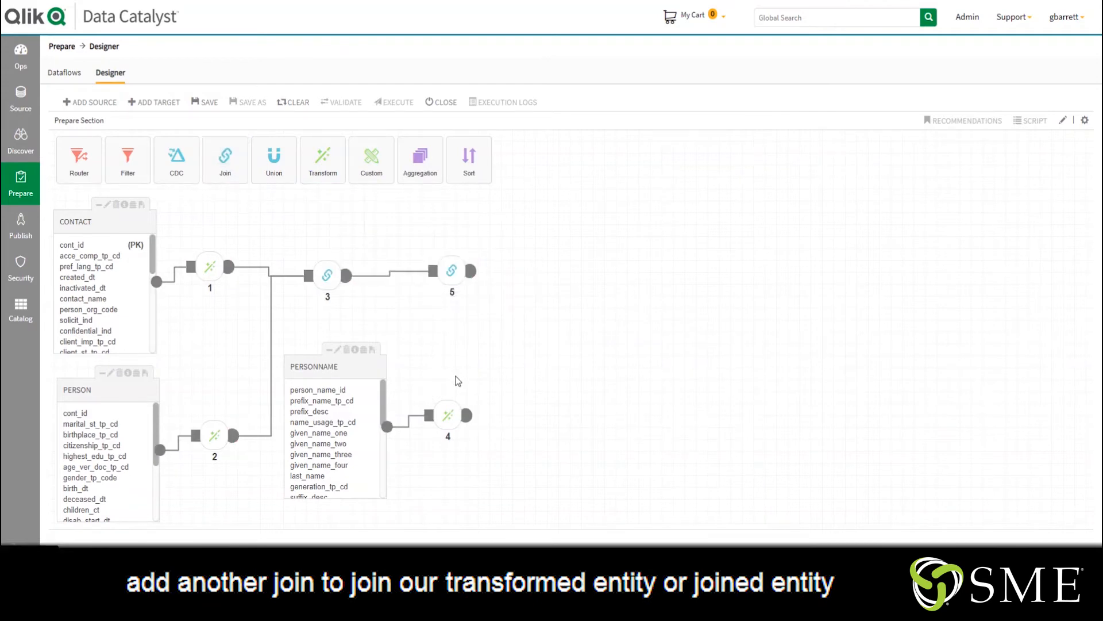
left_click_drag(467, 415, 434, 274)
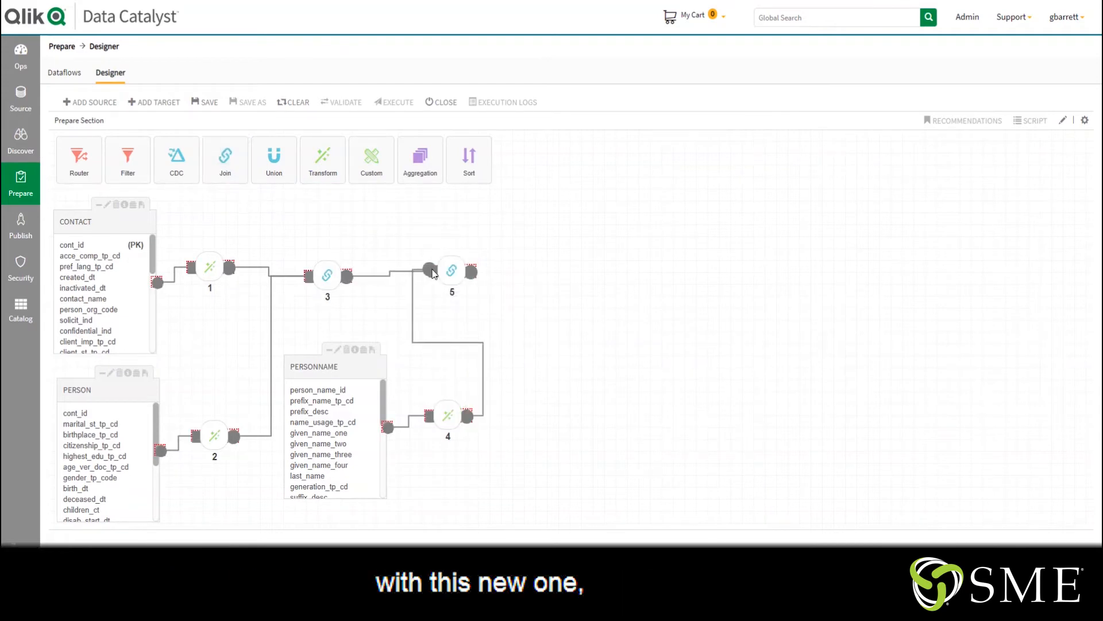
Add a join criterion matching cont_id from Join_3 with cont_id from Transformer_4
left_click(452, 270)
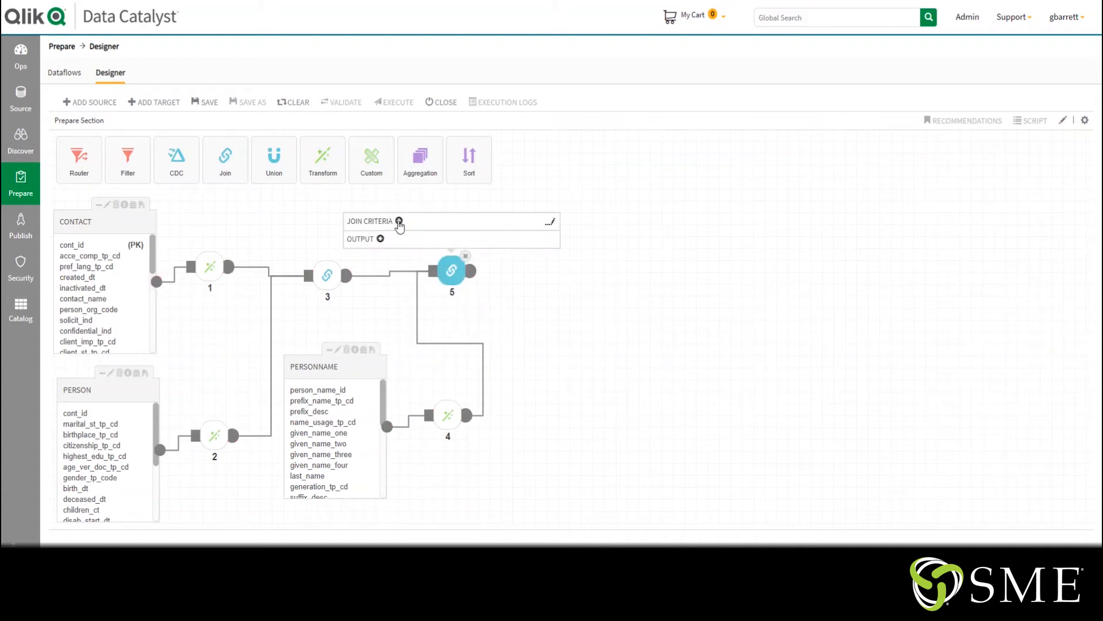
left_click(400, 221)
left_click(396, 219)
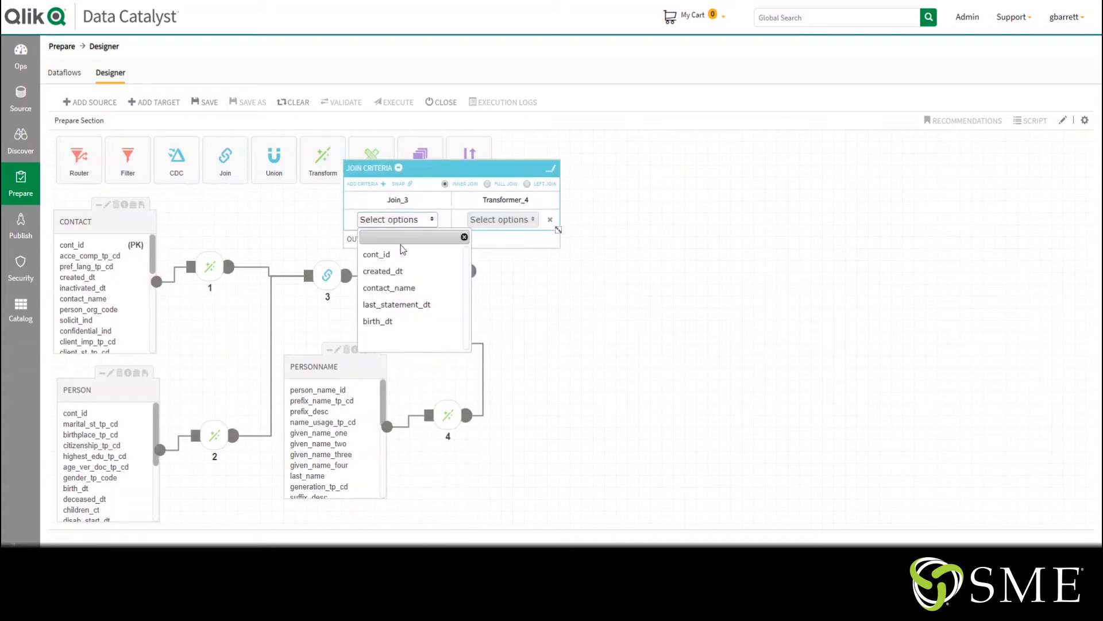
left_click(396, 254)
left_click(502, 219)
left_click(493, 270)
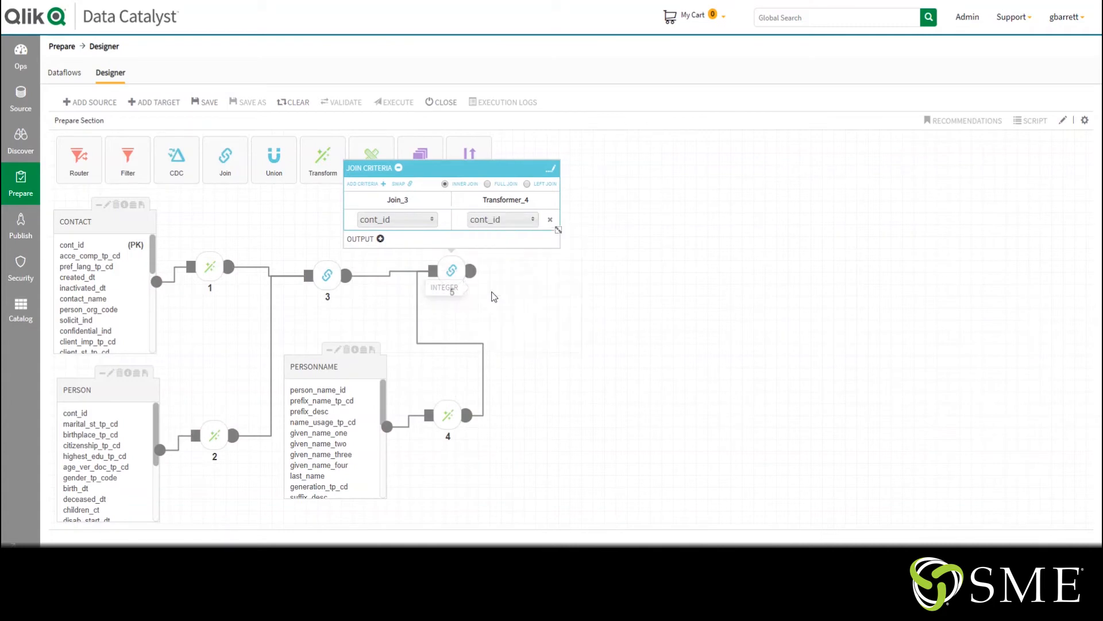
left_click(574, 339)
Add a Router connected to the output of Join_5
left_click_drag(456, 278, 472, 278)
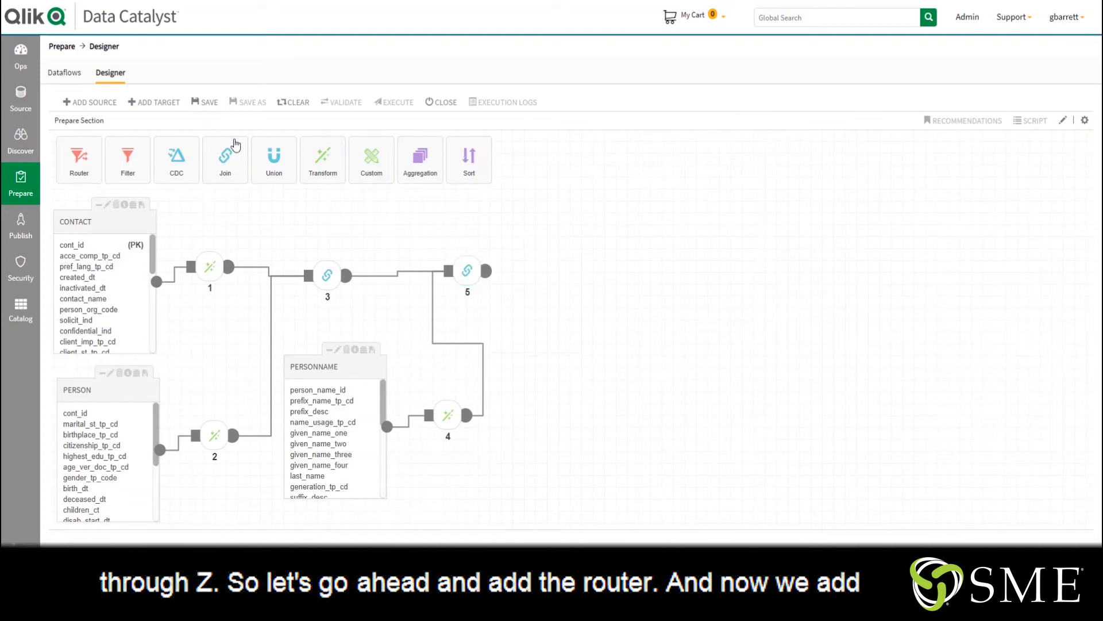
left_click_drag(79, 163, 554, 275)
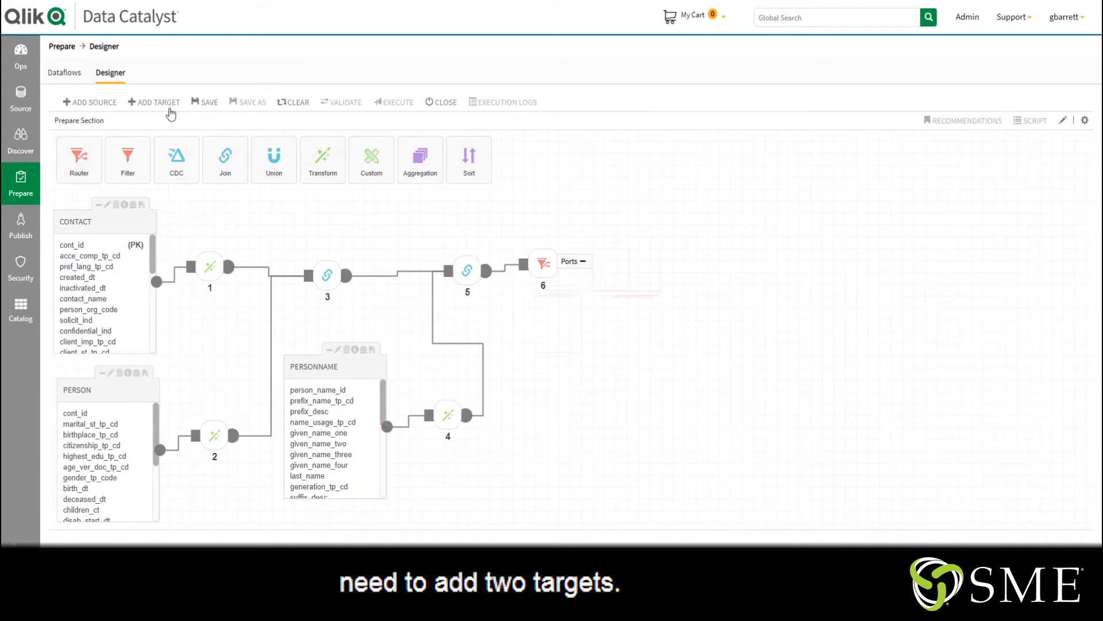
Add a target named smes_denorm_am with source system C360 and group SME_Solutions_Group
left_click(154, 102)
left_click(317, 169)
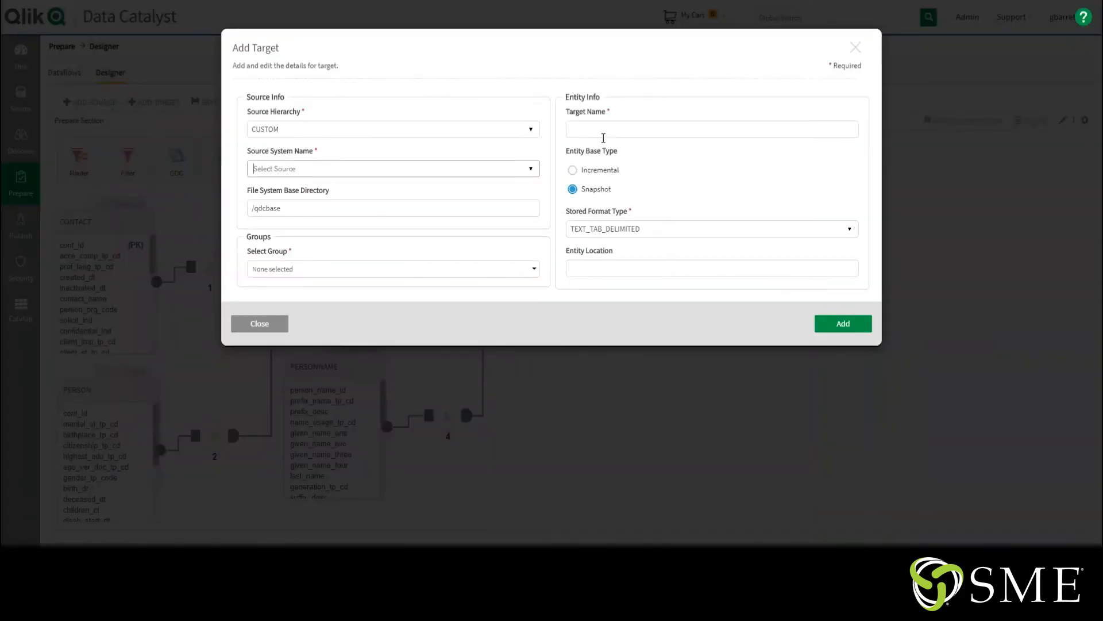
left_click(534, 168)
left_click(379, 225)
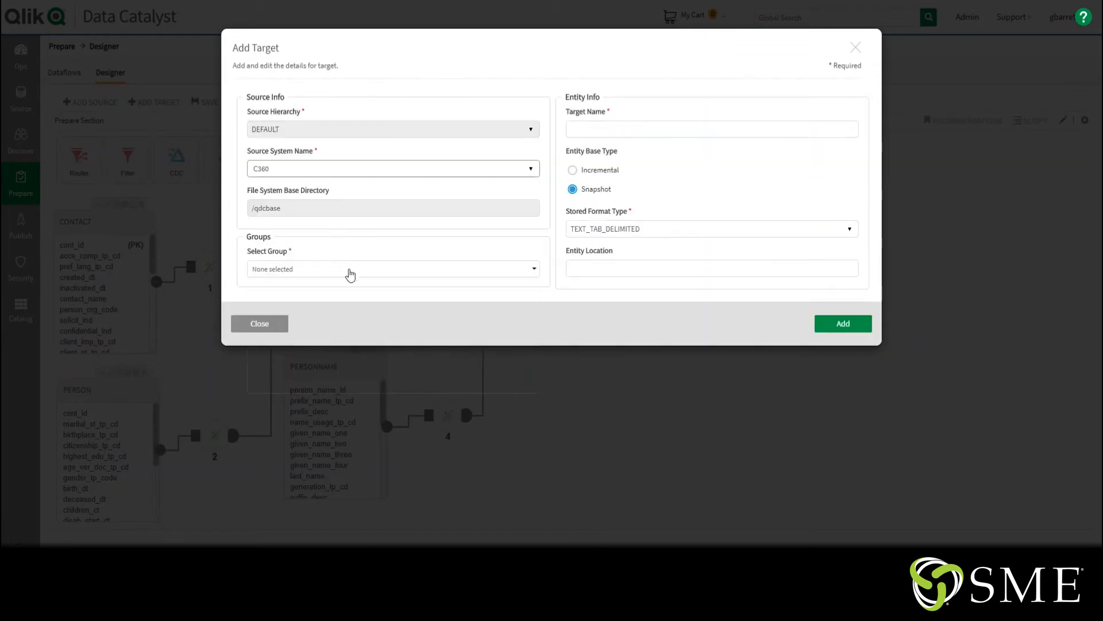
left_click(348, 268)
left_click(305, 334)
left_click(601, 131)
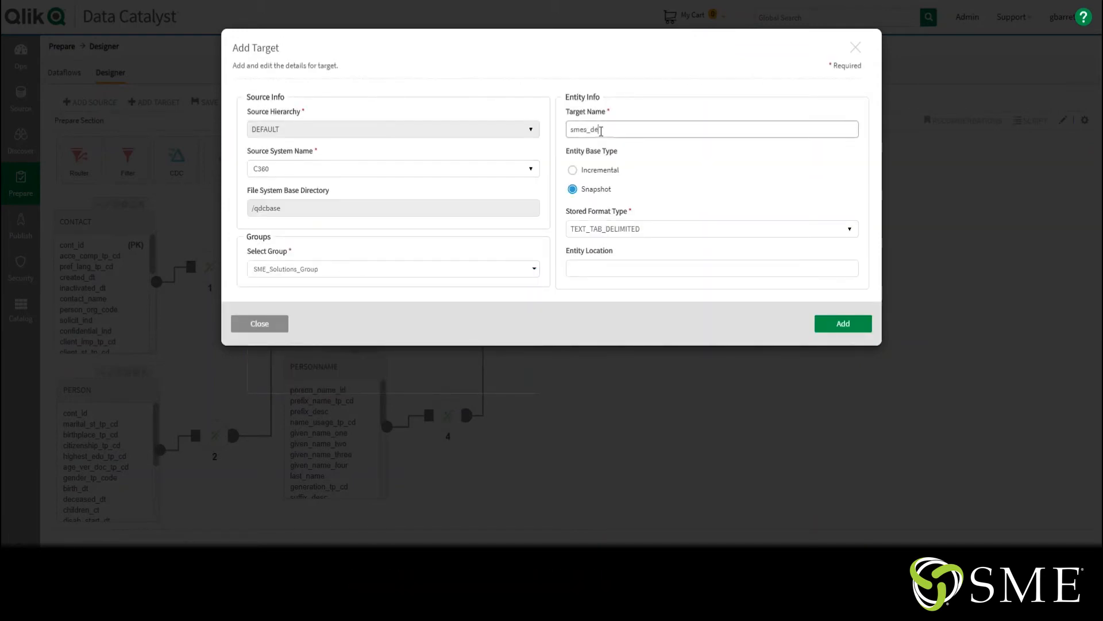
type("_denorm_am")
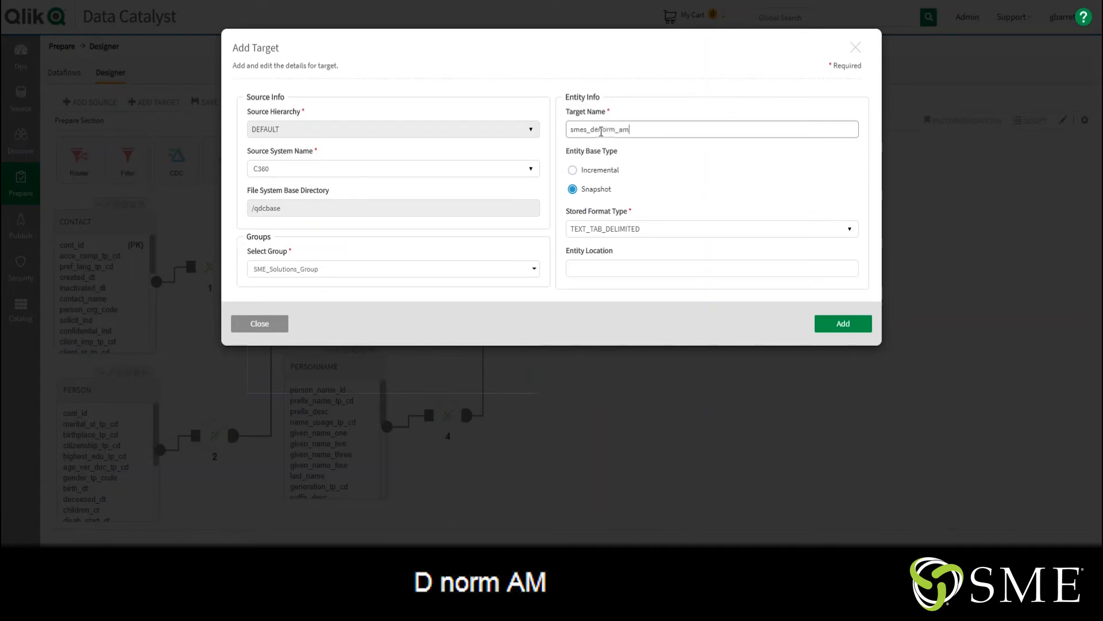
left_click(829, 329)
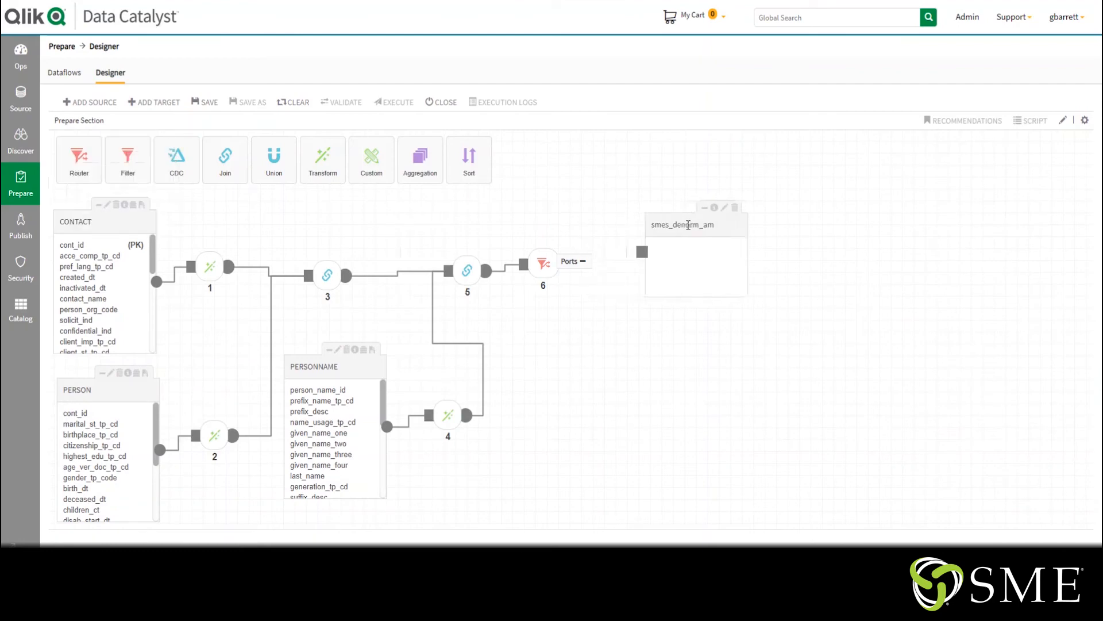
Add a second target named smes_denorm_nz with source system C360 and group SME_Solutions_Group, placed below the first
left_click(132, 107)
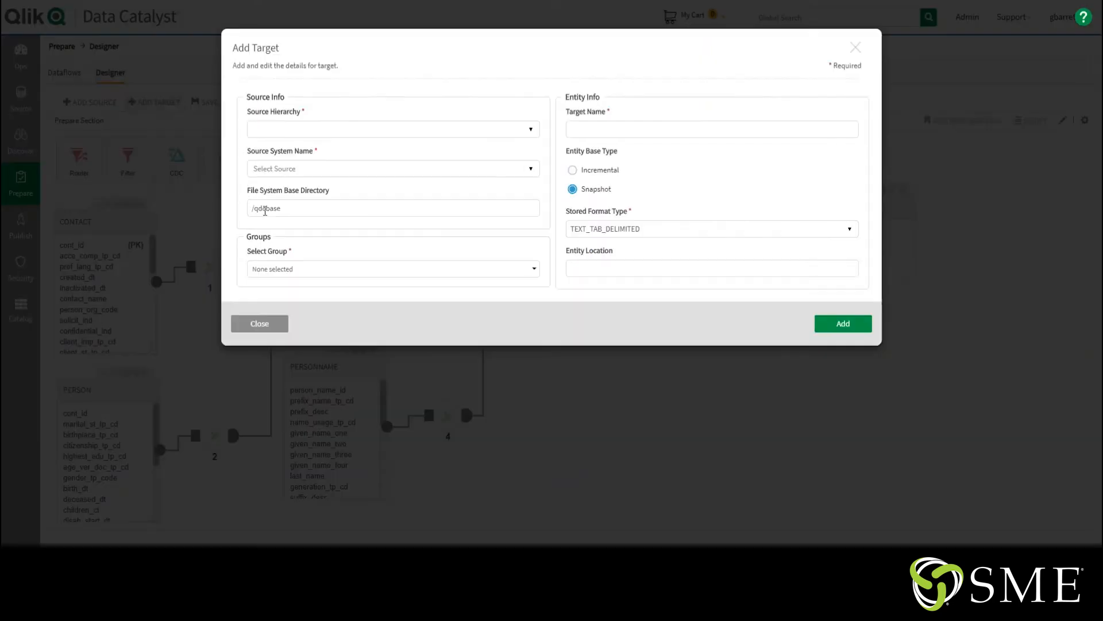
left_click(525, 169)
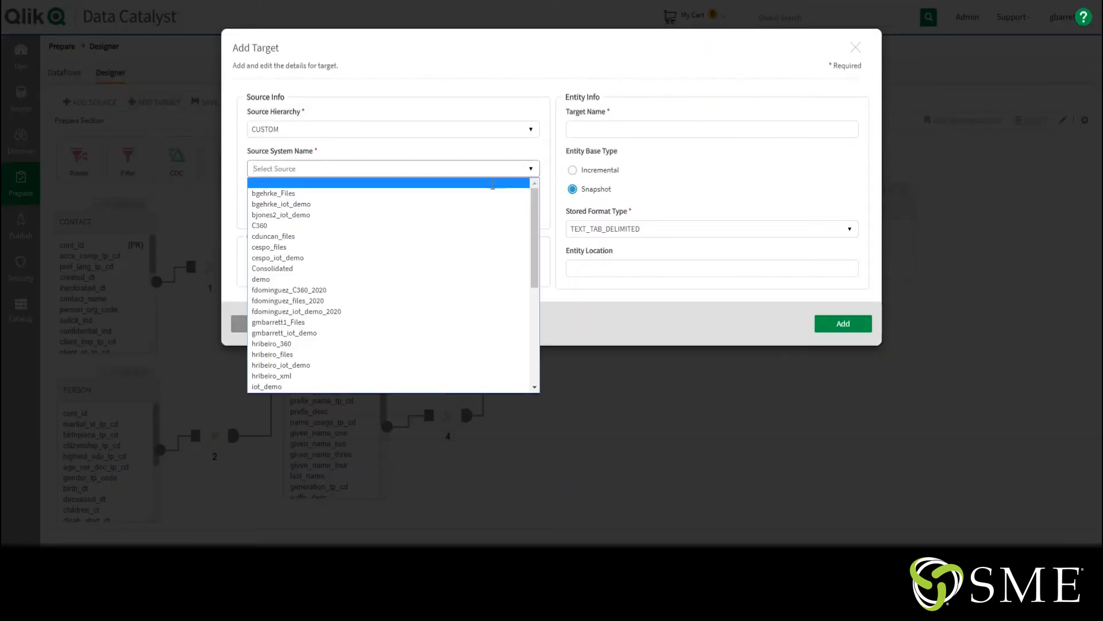
left_click(261, 225)
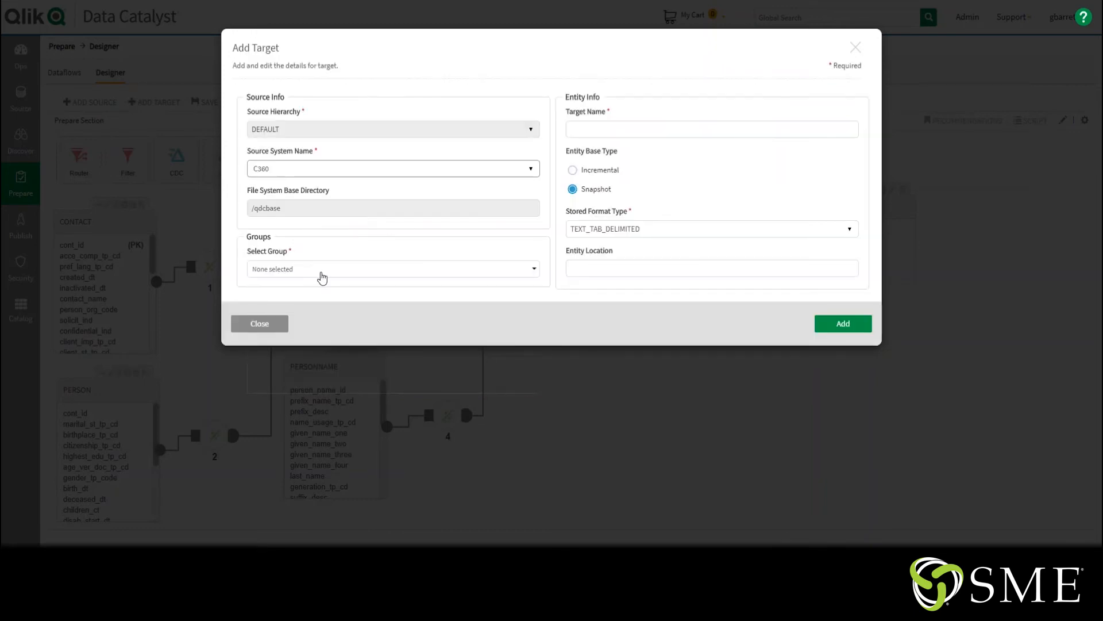
left_click(320, 270)
left_click(284, 337)
left_click(607, 129)
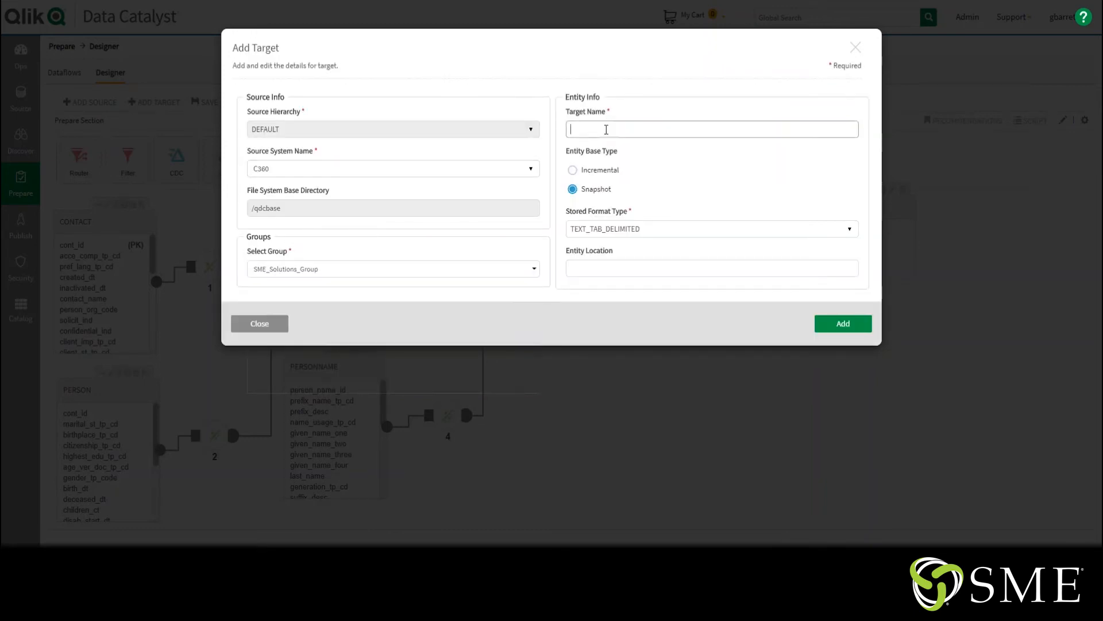
type("smes_denorm_nz")
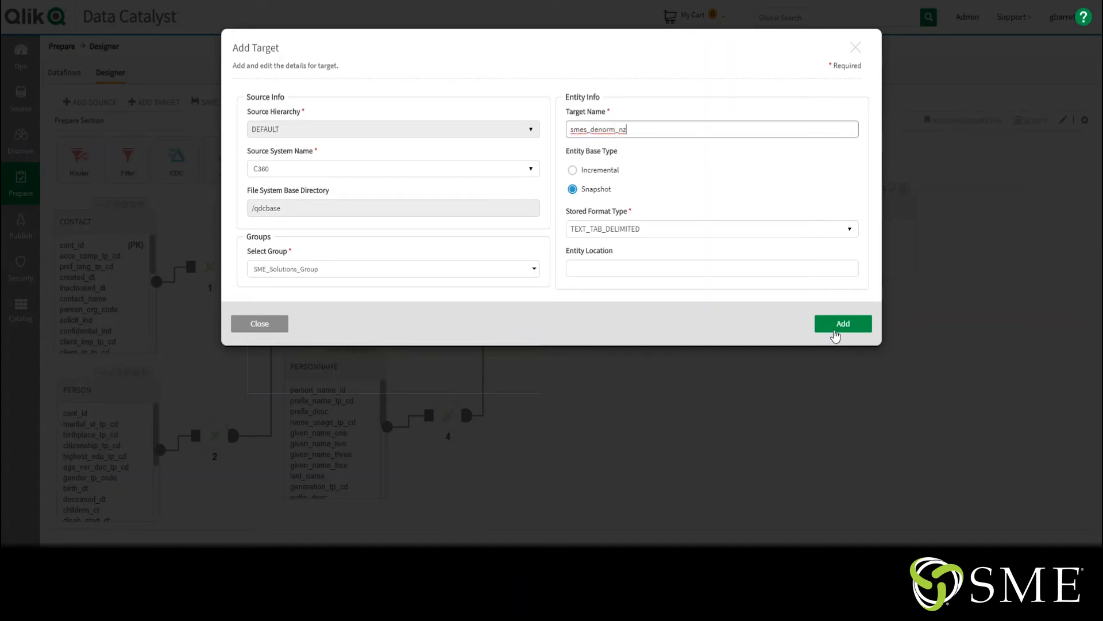
left_click(834, 332)
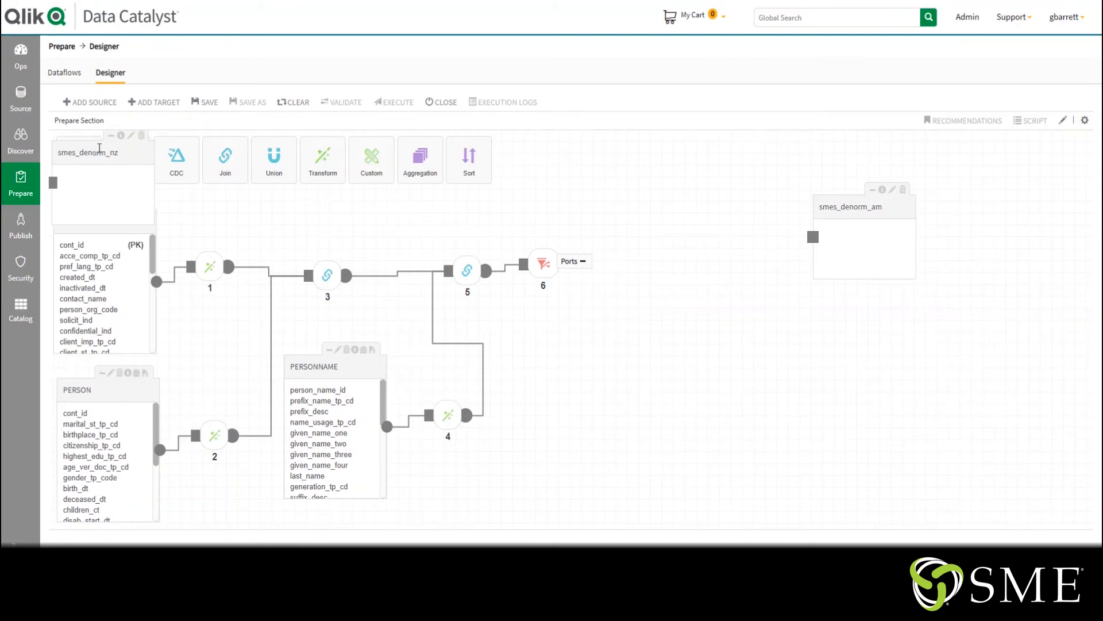
left_click_drag(104, 152, 883, 353)
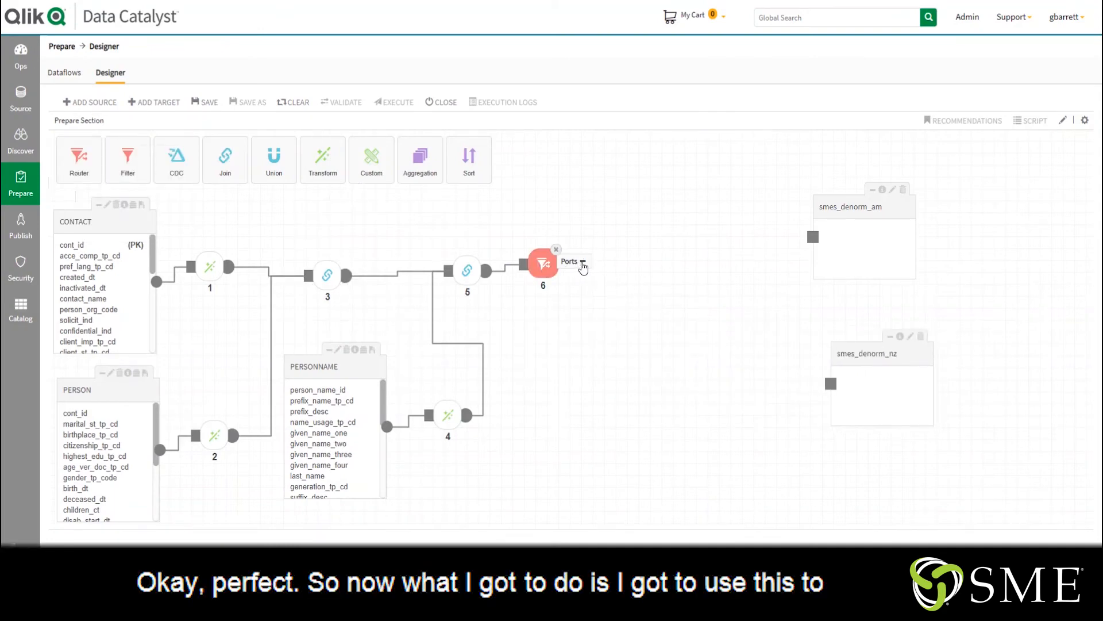
Add a router rule with the validated expression last_name < 'N' and name its output port am
left_click(583, 262)
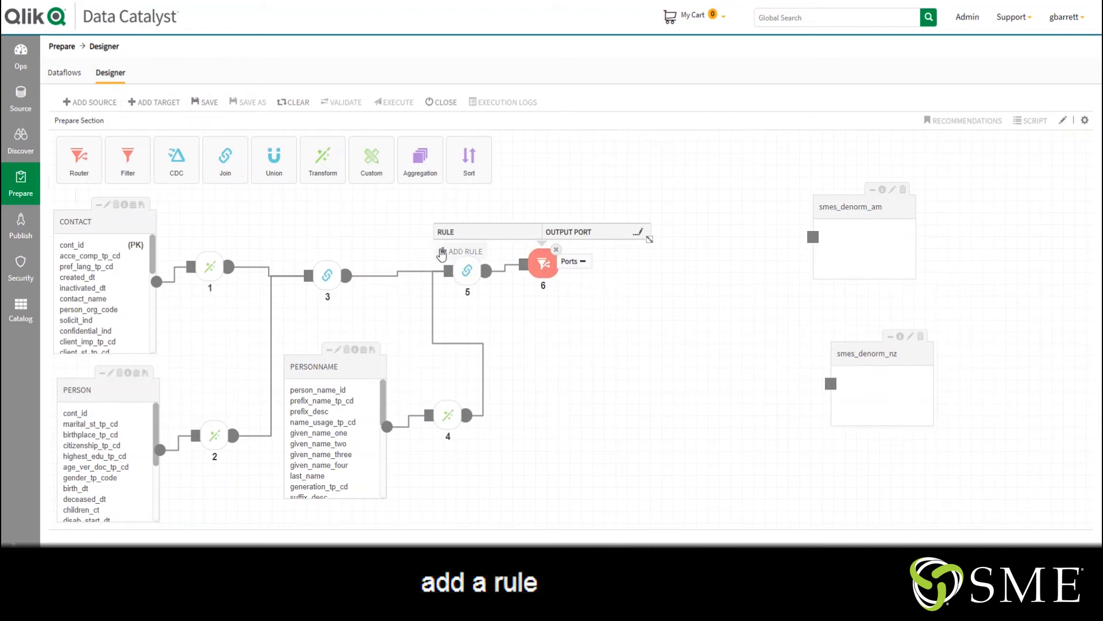
left_click(441, 253)
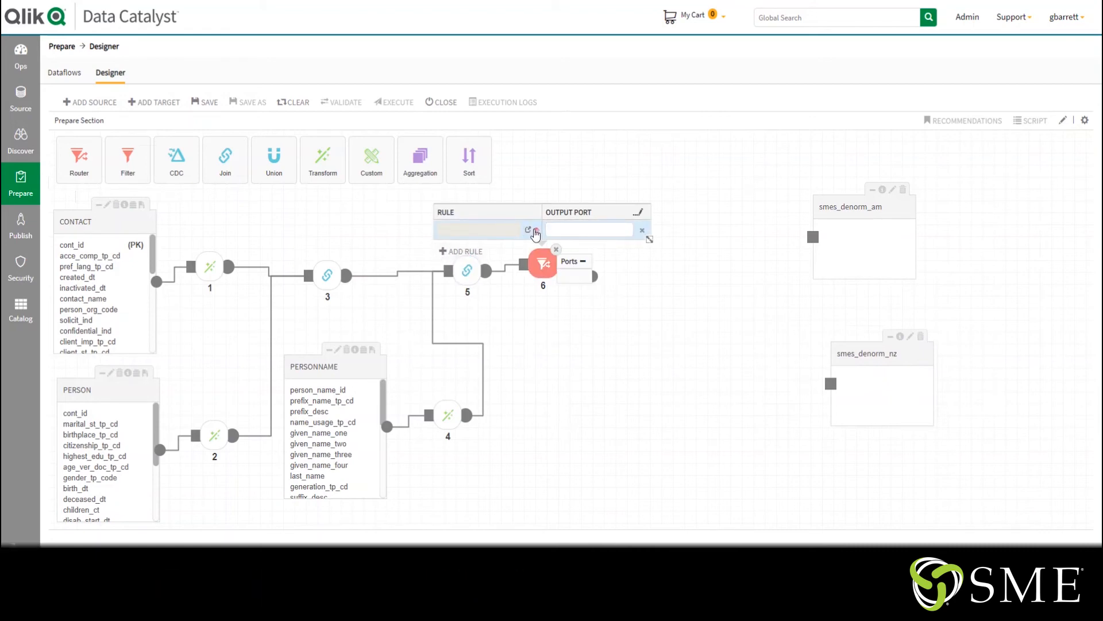
left_click(527, 229)
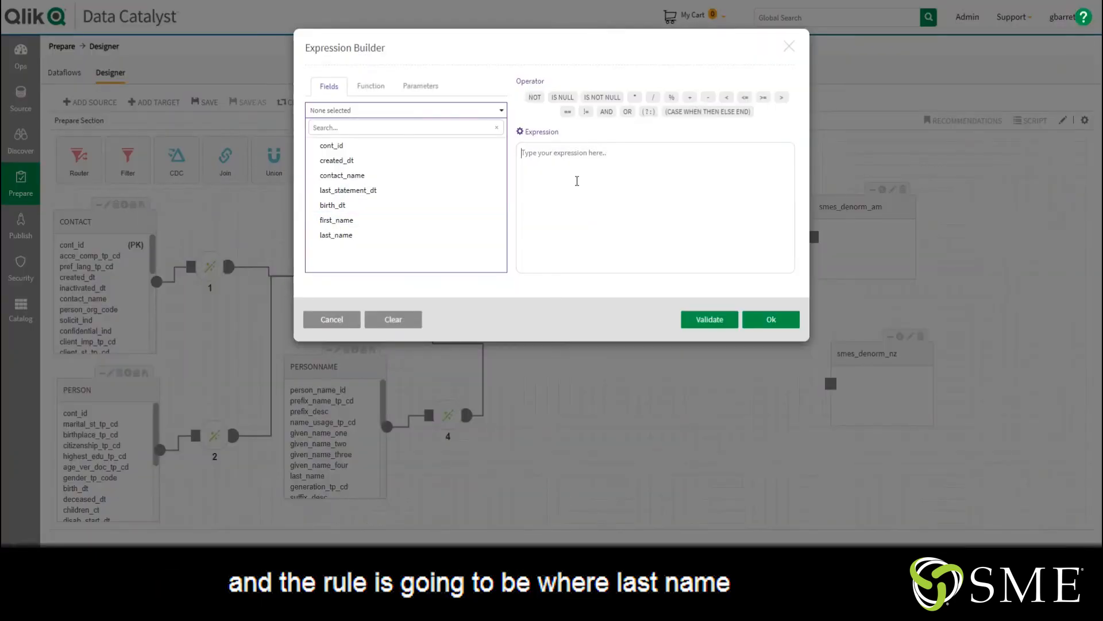
left_click(576, 179)
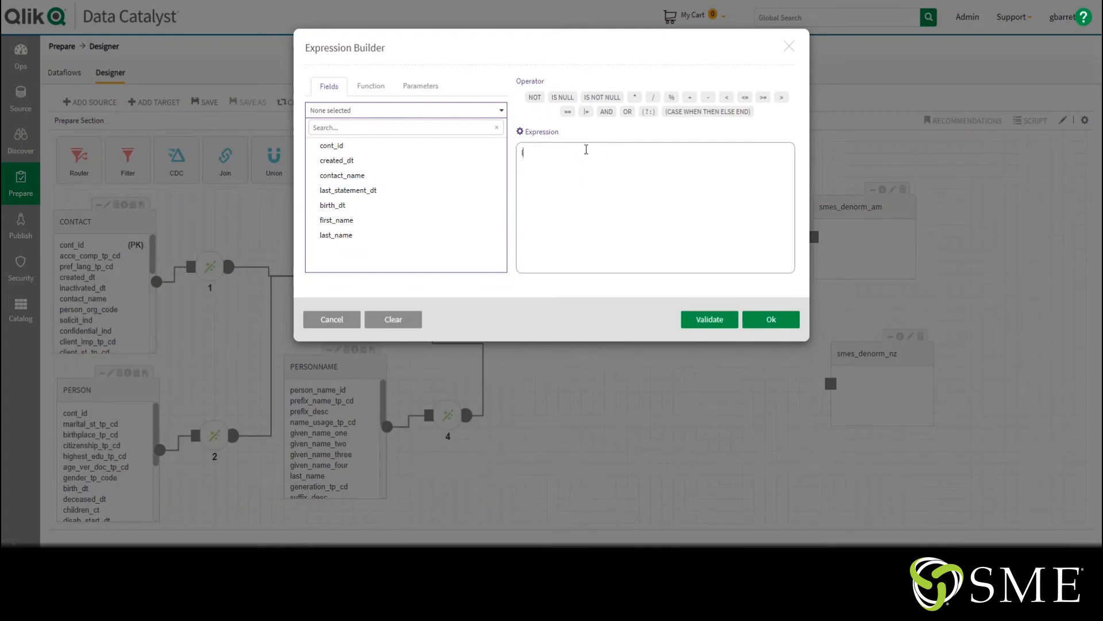
type("last_name")
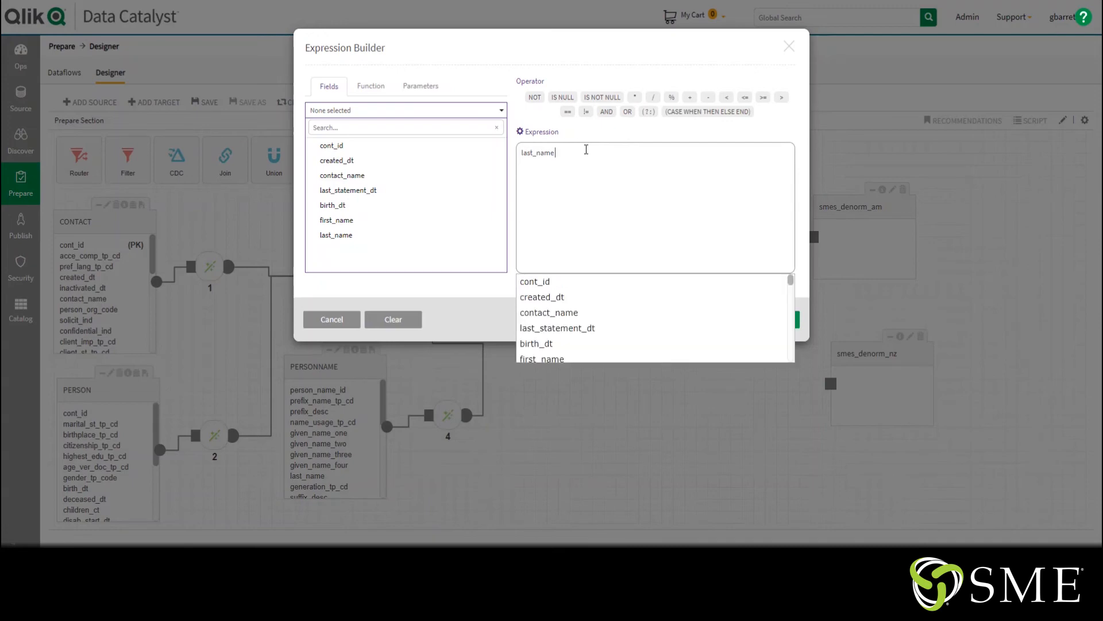
type(" < 'N'")
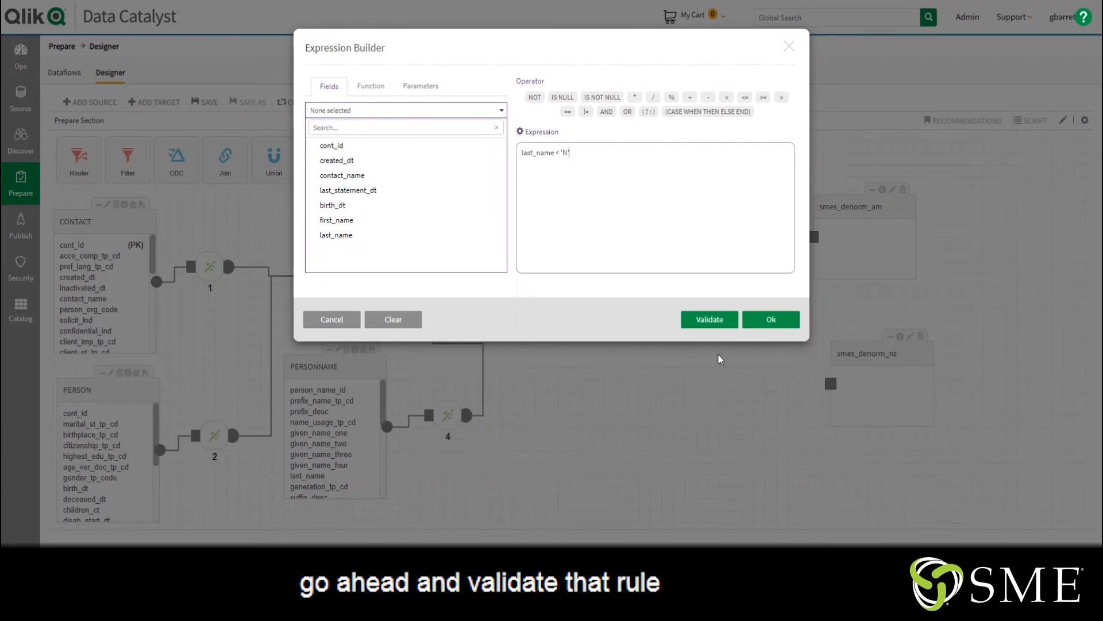
left_click(710, 320)
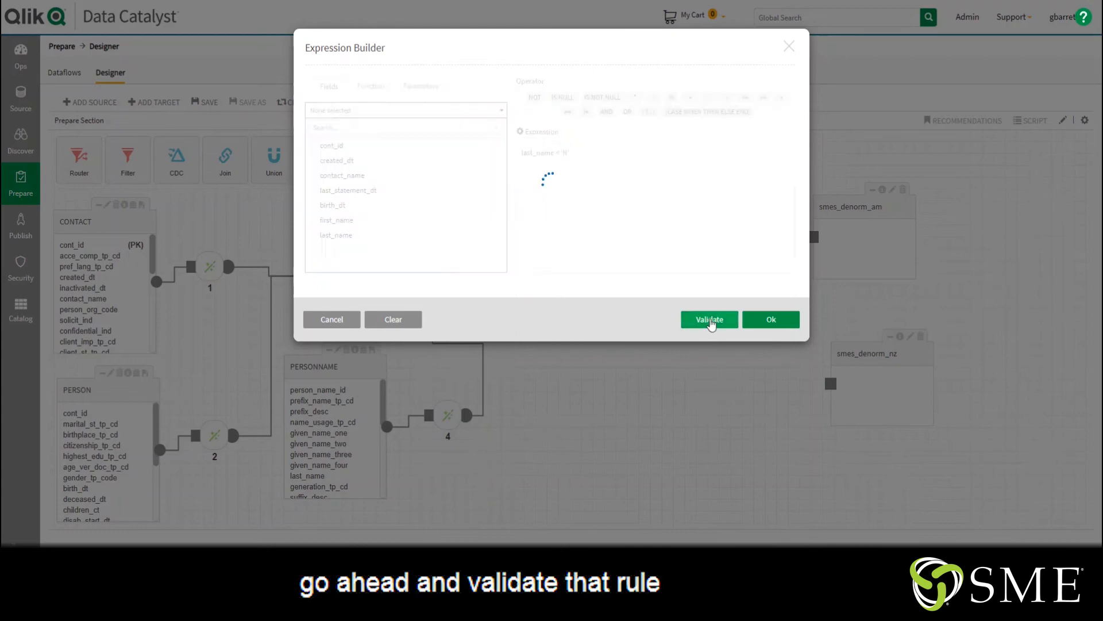
left_click(771, 346)
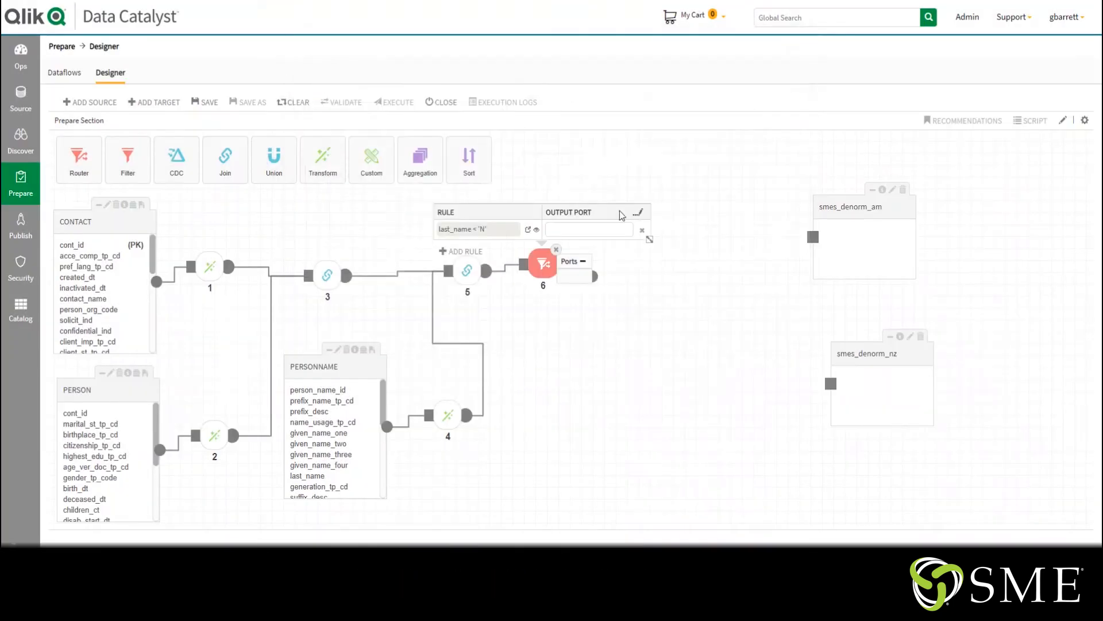
type("am")
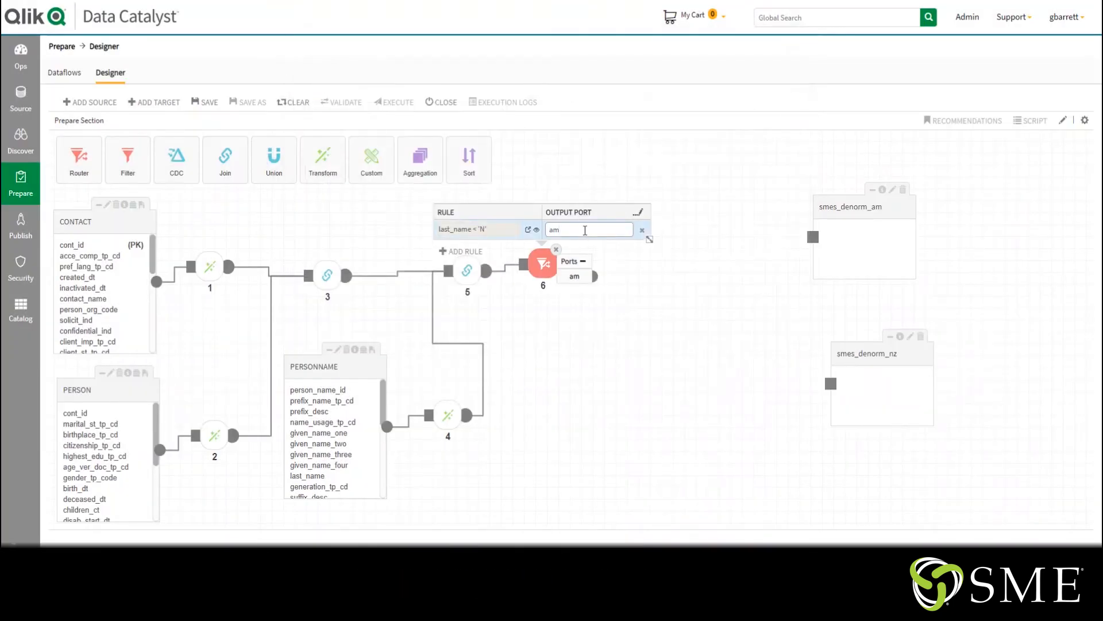
Add a second router rule with the validated expression last_name >= 'N' and name its output port nz
left_click(455, 251)
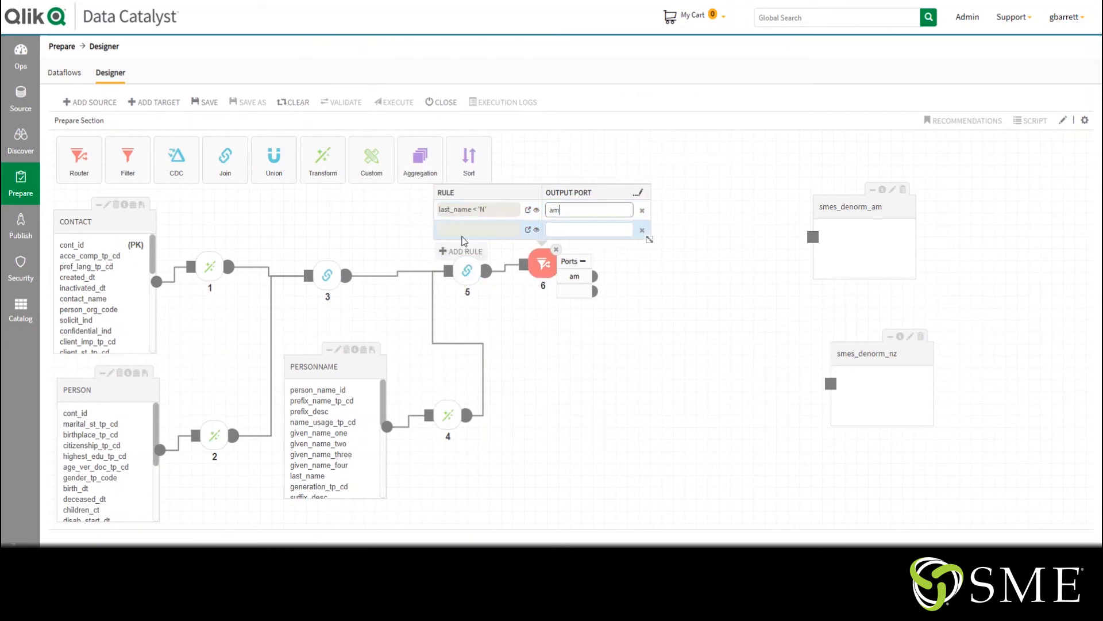
left_click(528, 230)
left_click(555, 197)
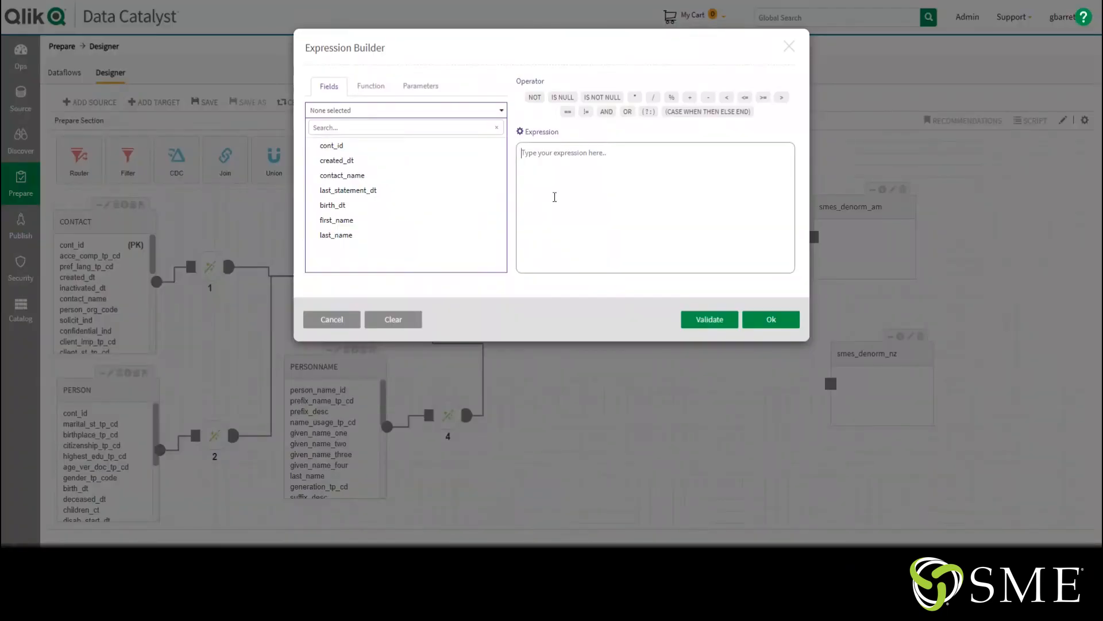
type("last_name")
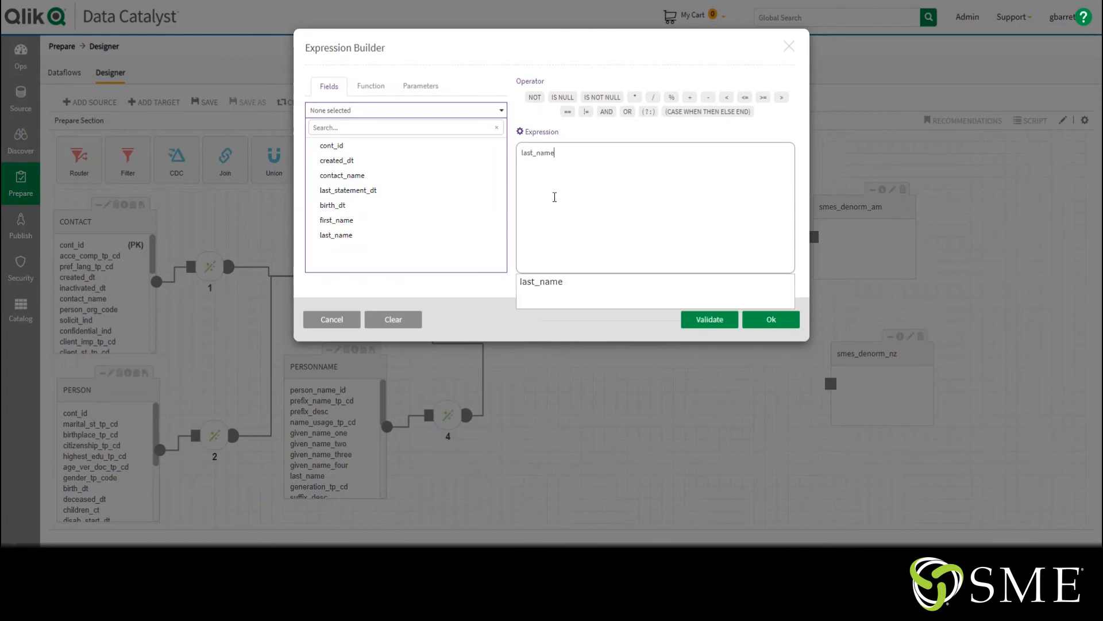
type(" >")
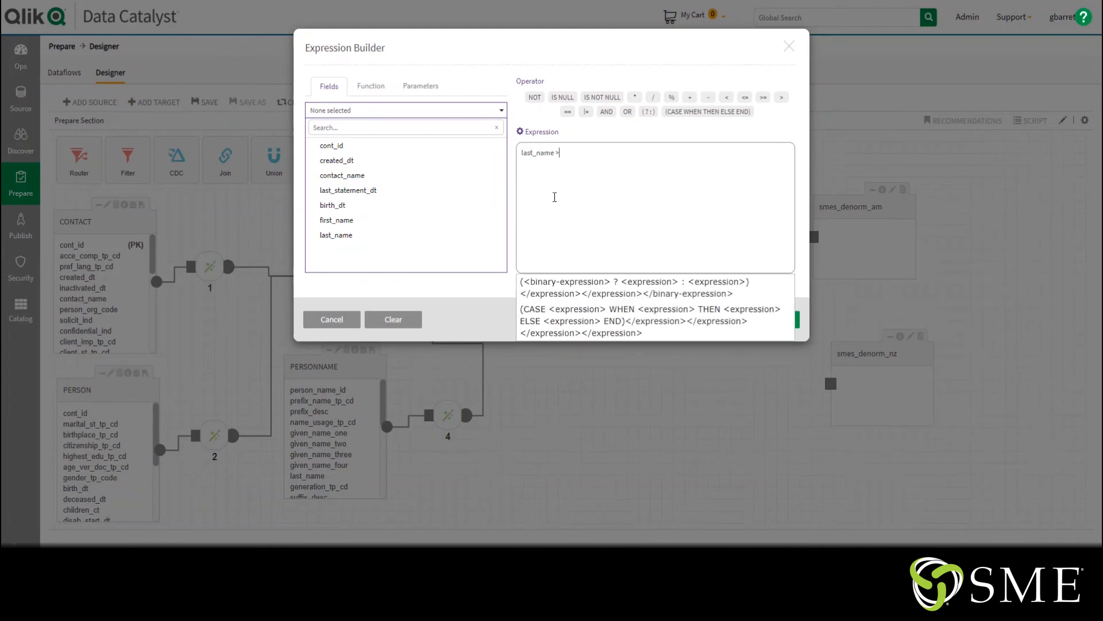
type("= ")
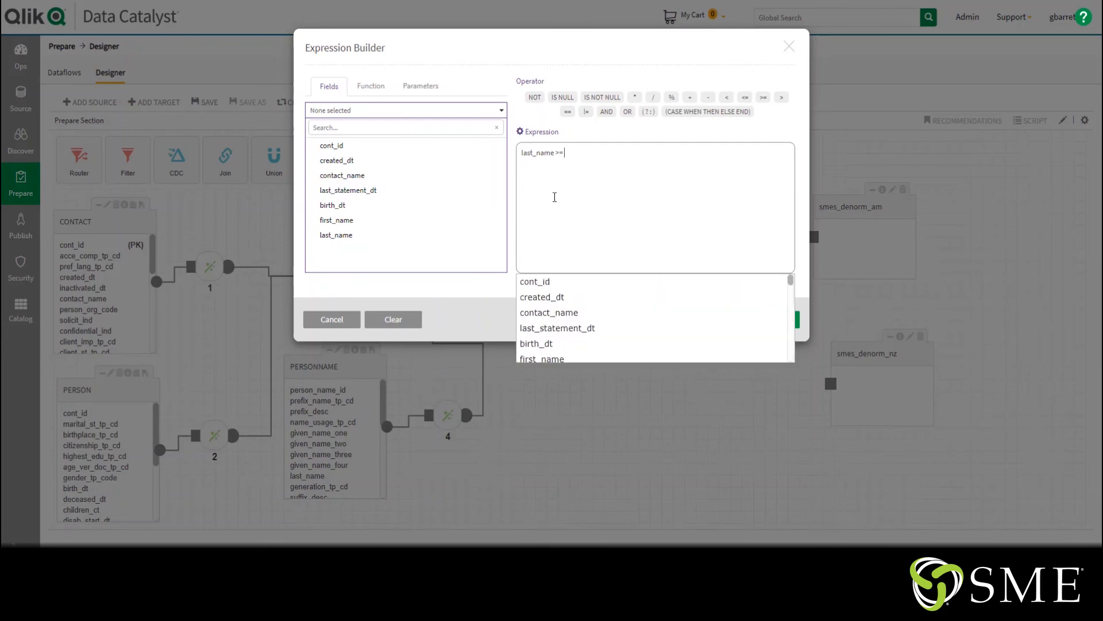
type("'N")
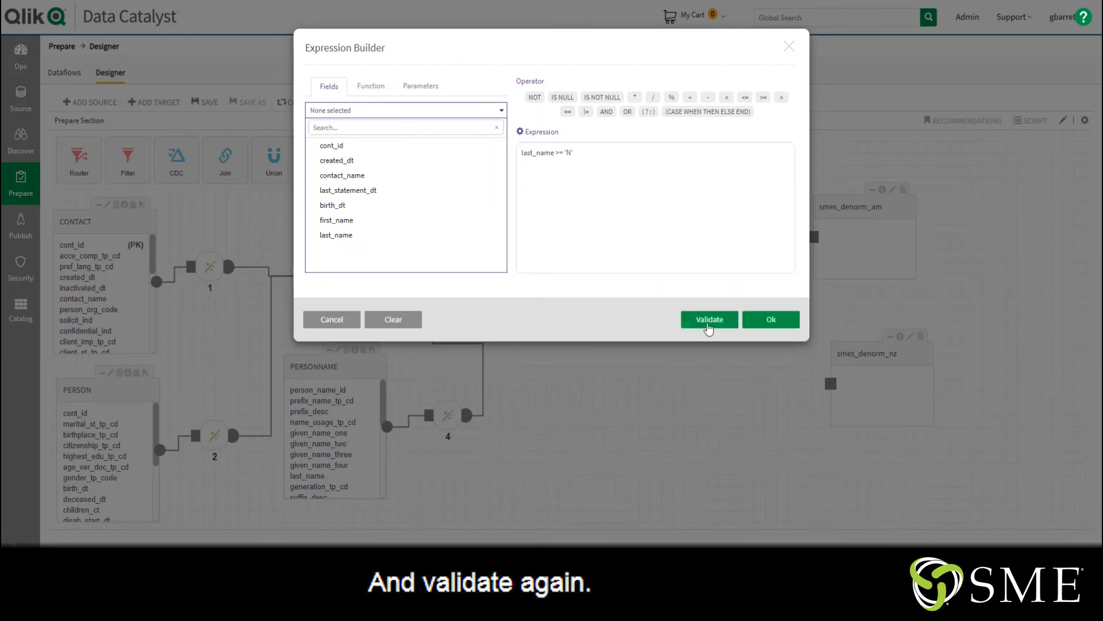
left_click(710, 320)
left_click(770, 346)
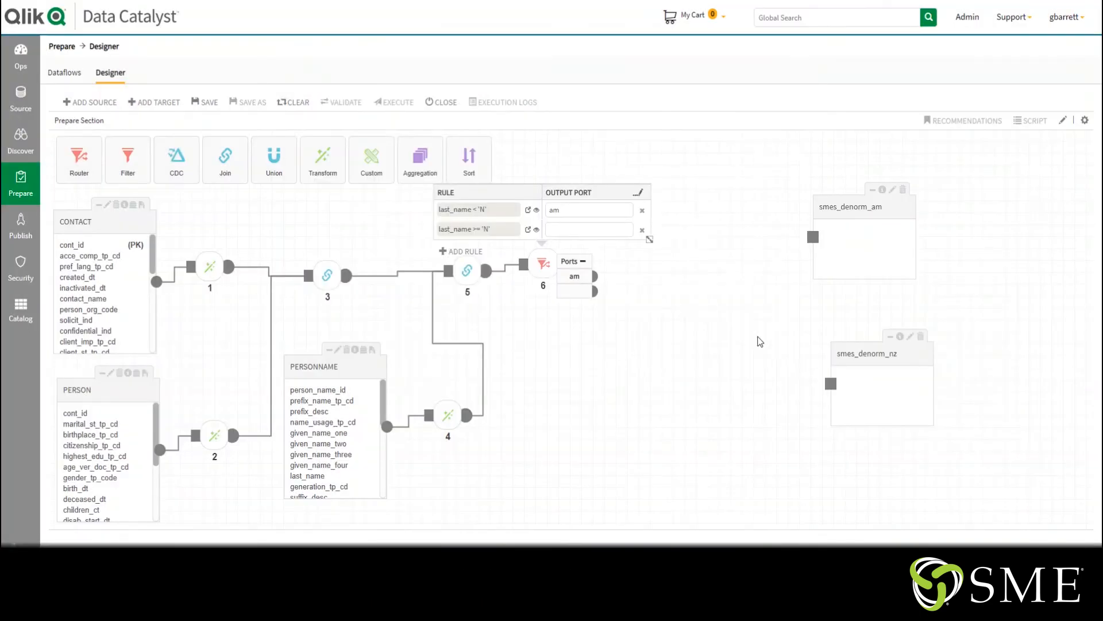
left_click(566, 226)
type("nz")
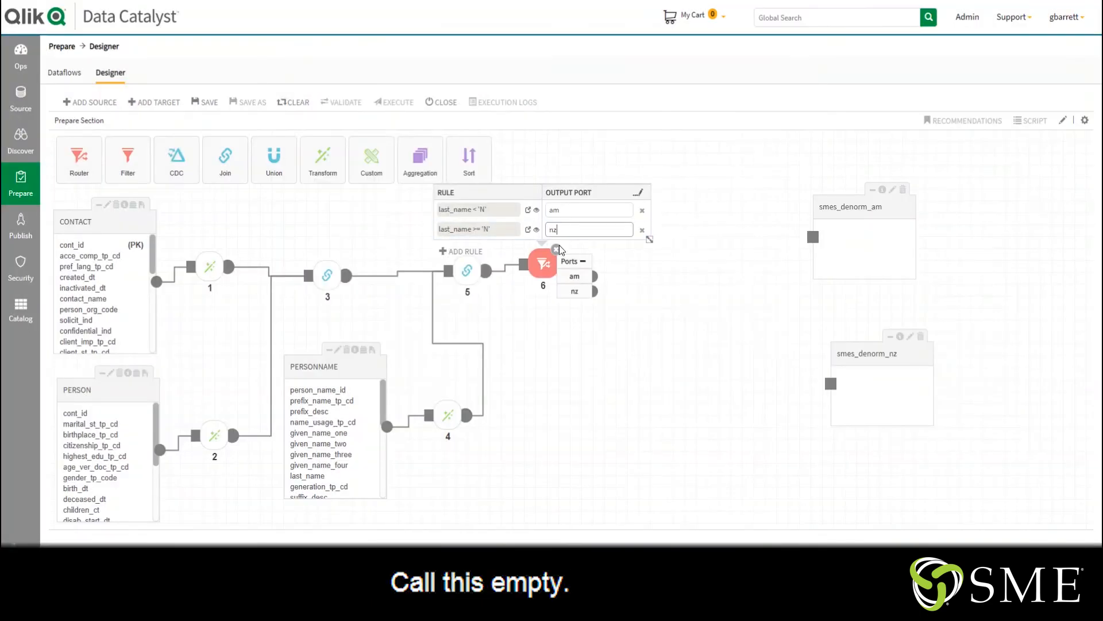
left_click(722, 238)
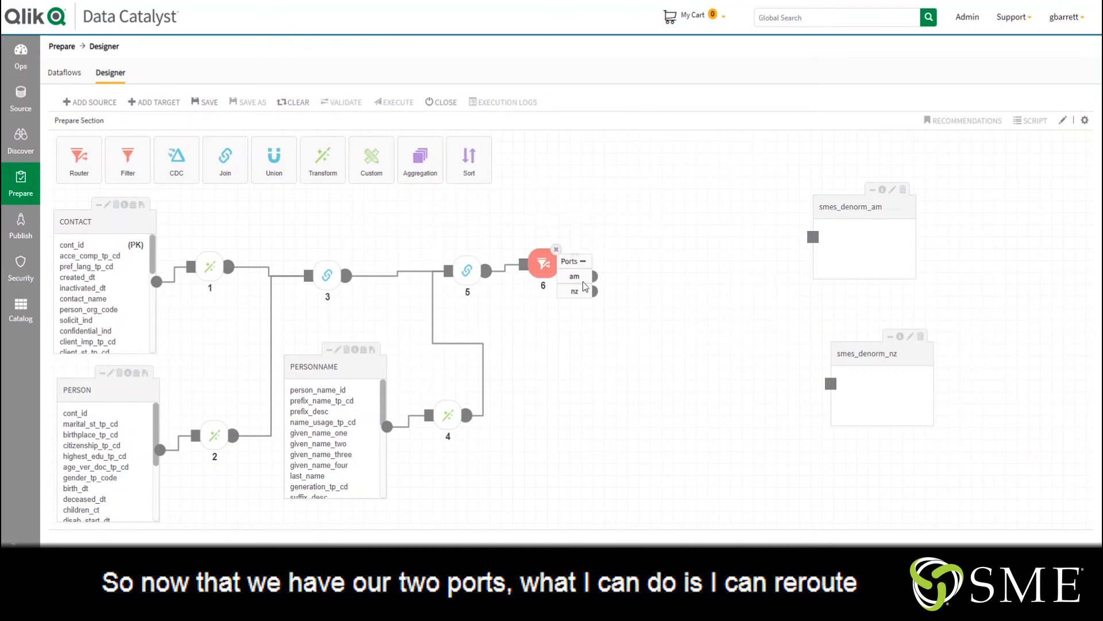
Connect the router's am port to smes_denorm_am and its nz port to smes_denorm_nz
left_click_drag(618, 275, 816, 238)
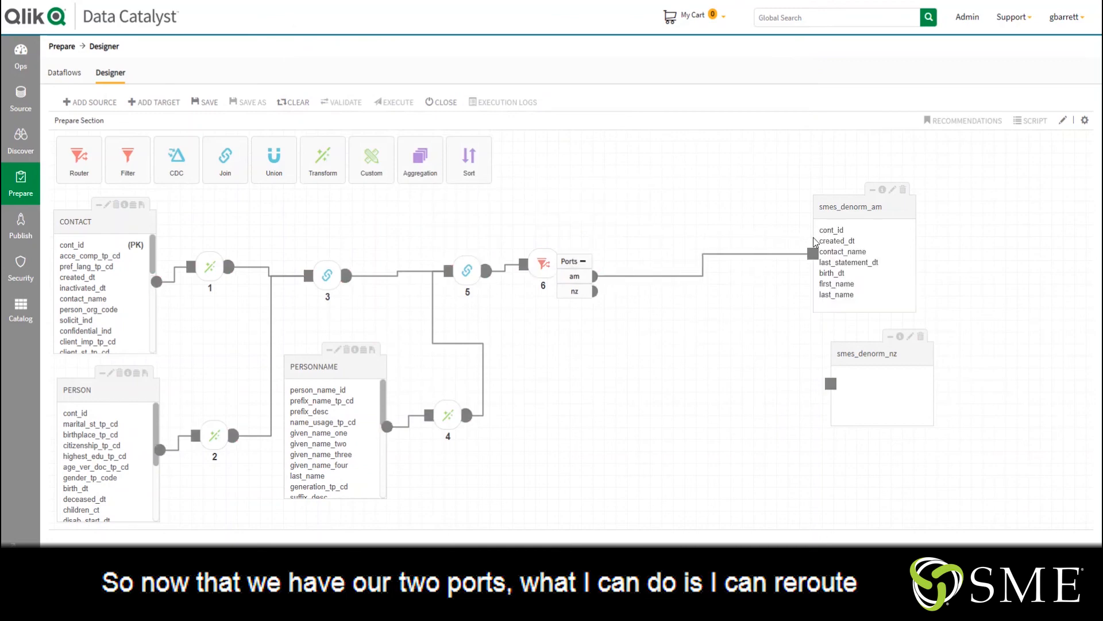
left_click_drag(594, 292, 827, 375)
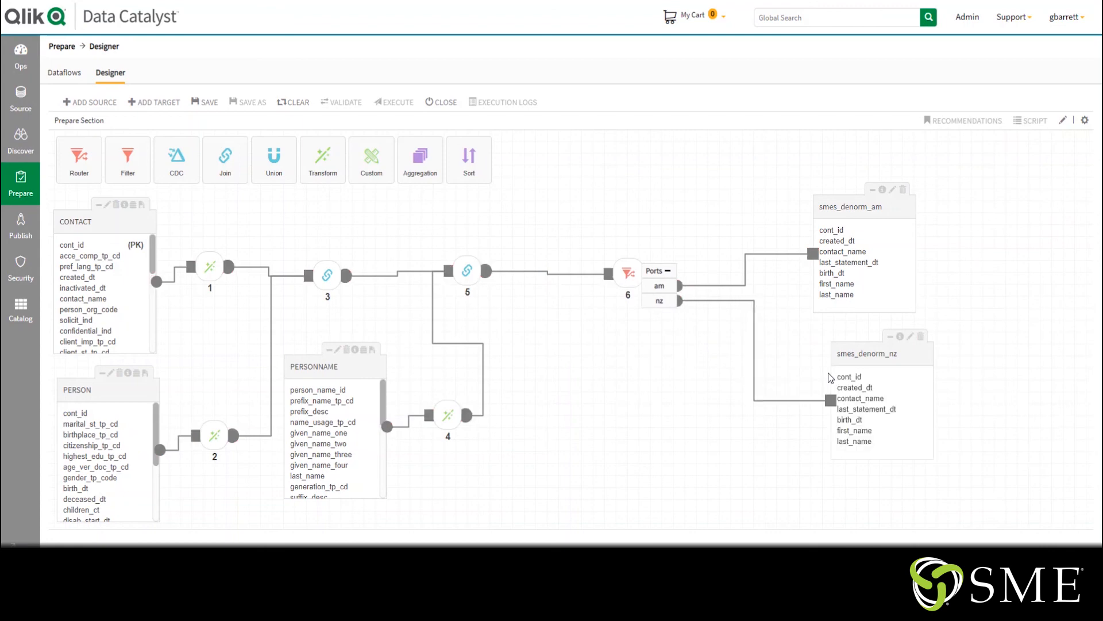